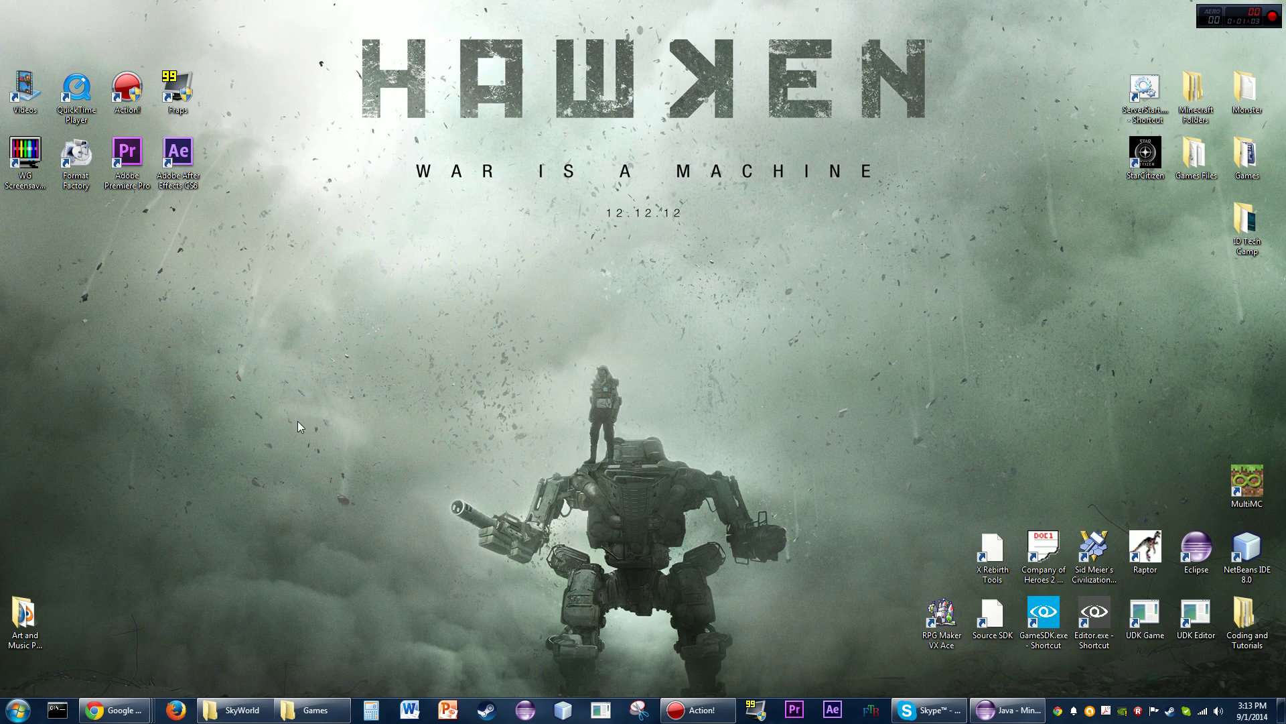
Review the WG Screensaver Creator download page and search results, then return to the Format Factory home page tab.
mouse_move(125, 715)
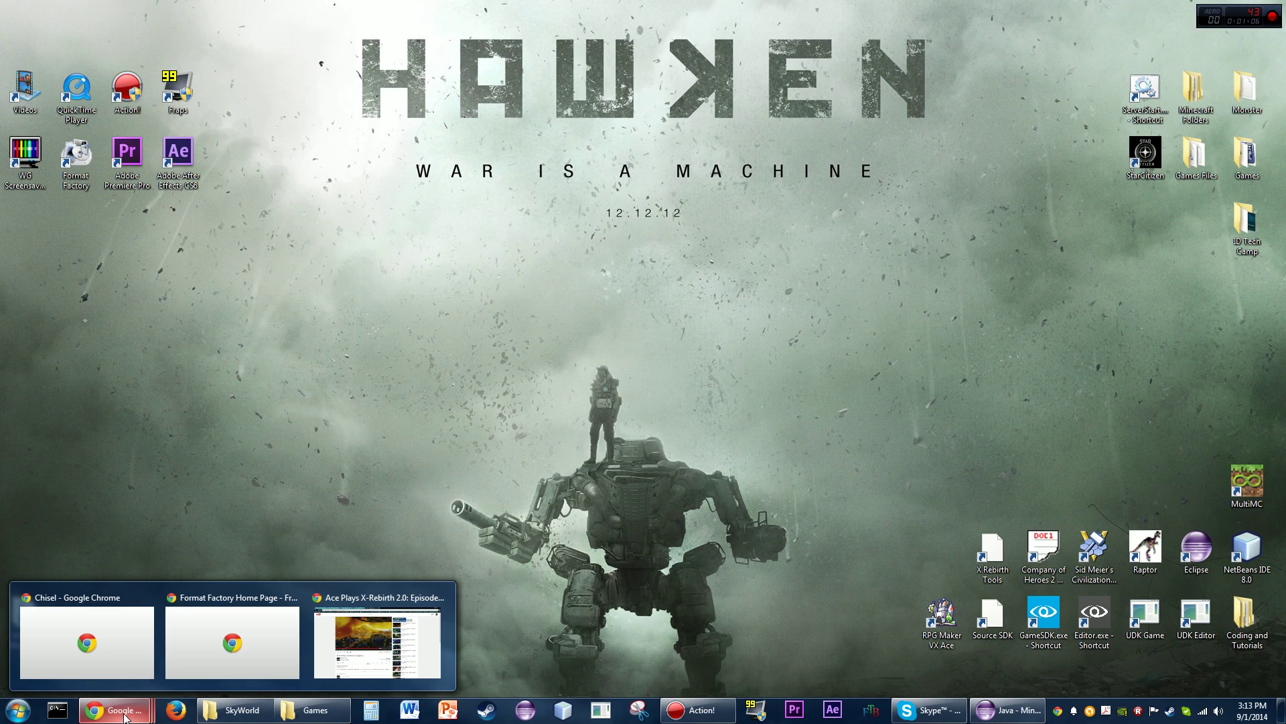
left_click(233, 644)
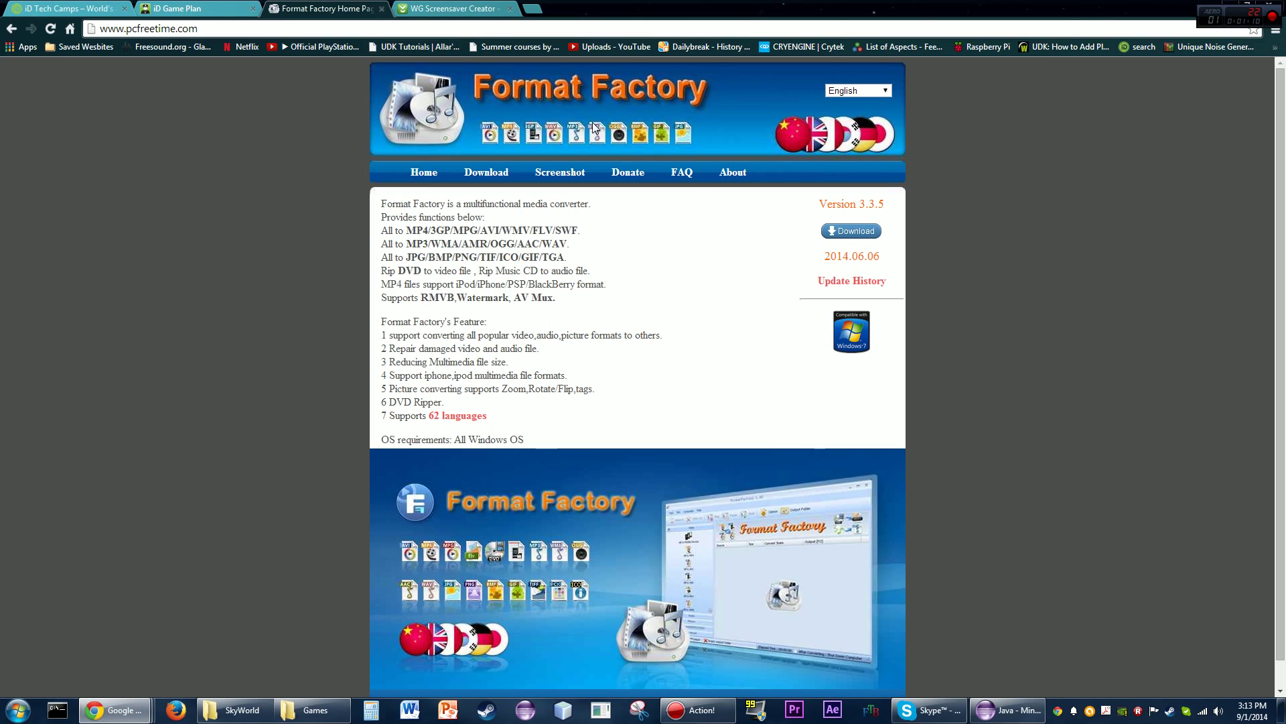
key("ctrl+Tab")
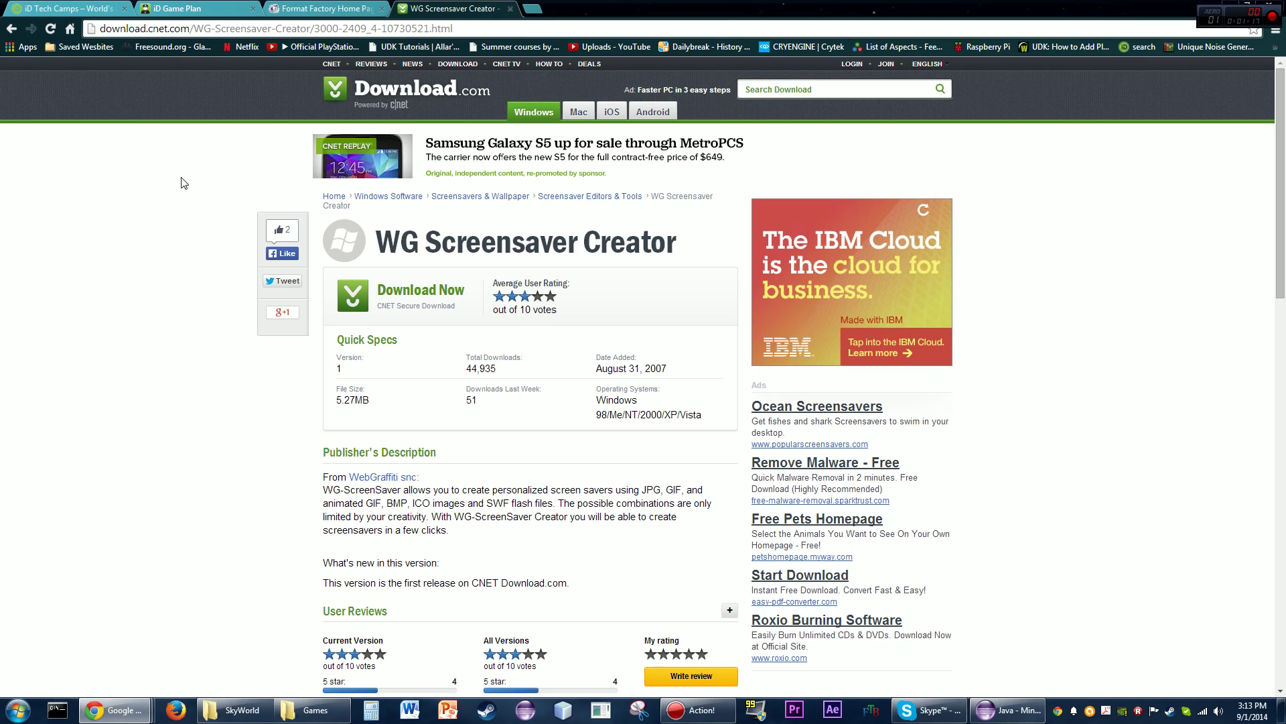
left_click(12, 28)
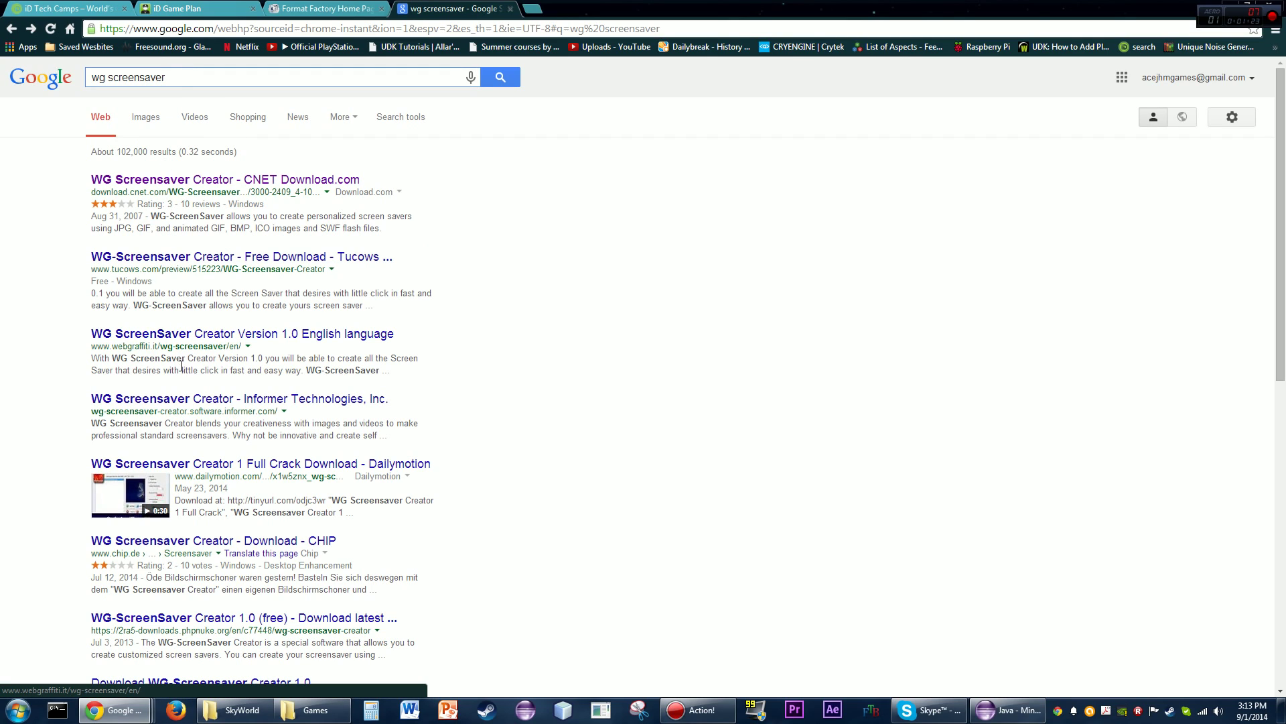
left_click(323, 8)
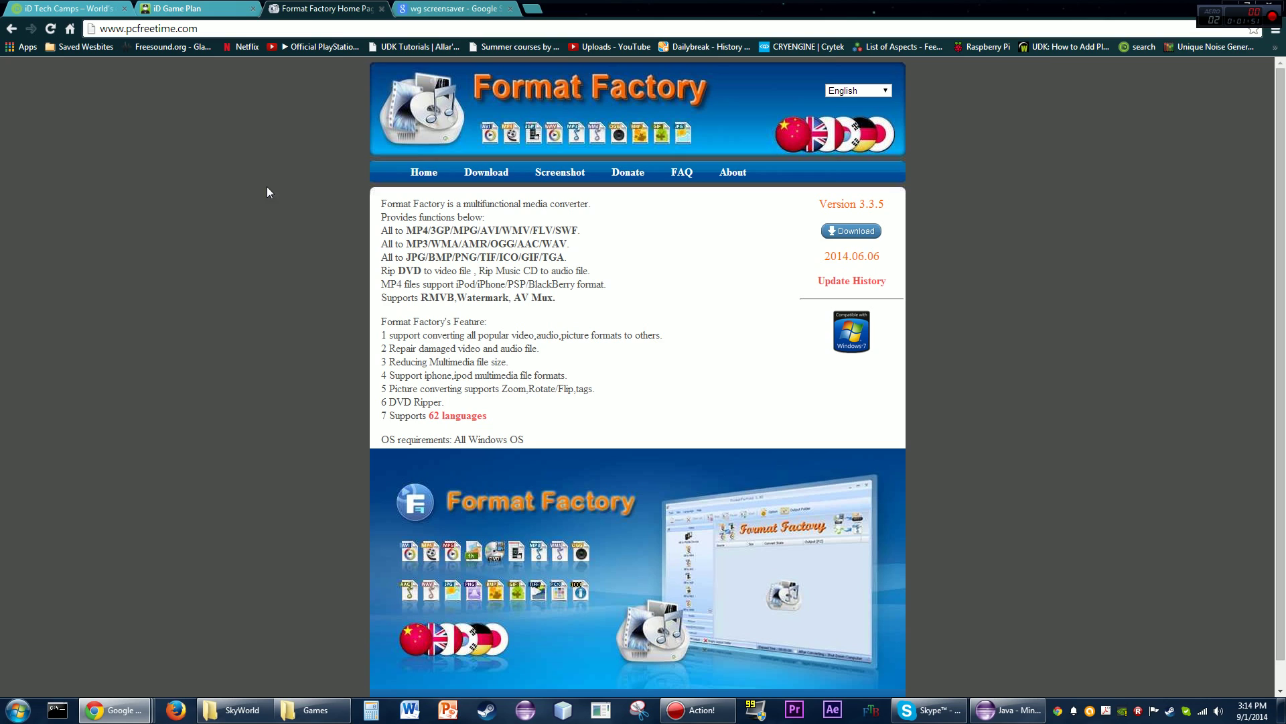
Minimise Chrome and launch WG Screensaver Creator and Format Factory from their desktop shortcuts.
left_click(1240, 5)
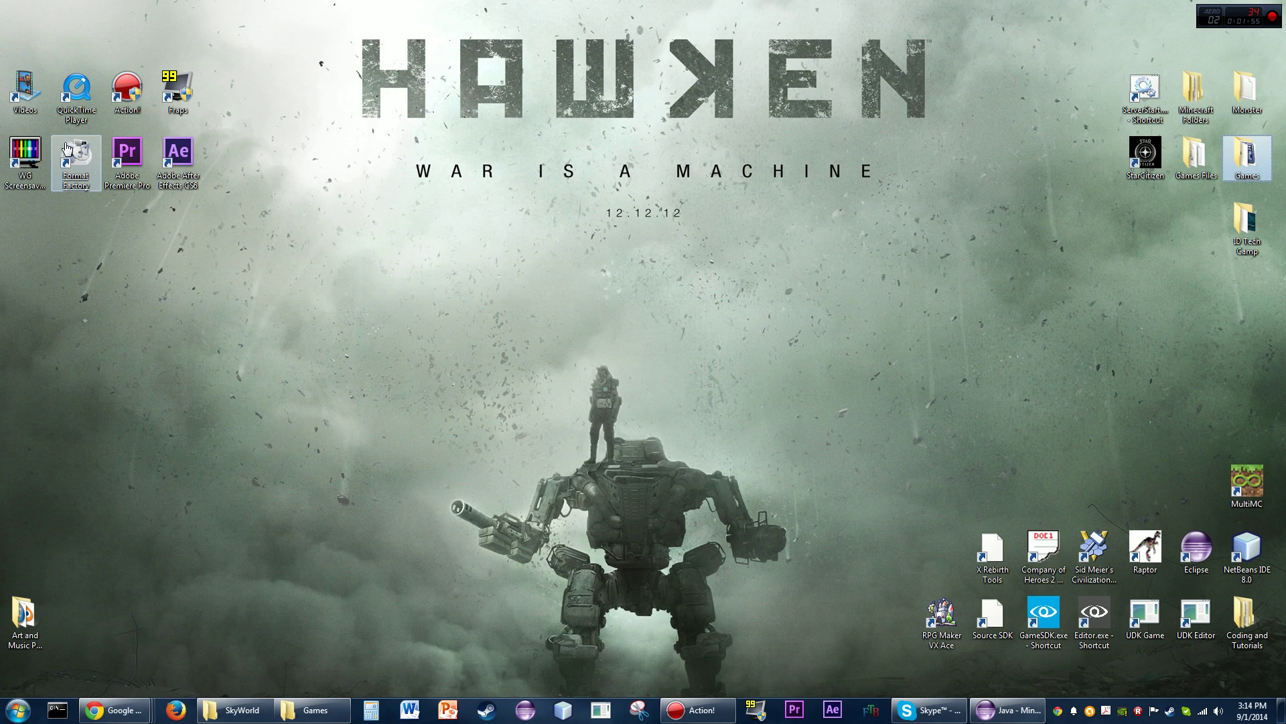
left_click_drag(20, 221, 101, 136)
left_click(26, 157)
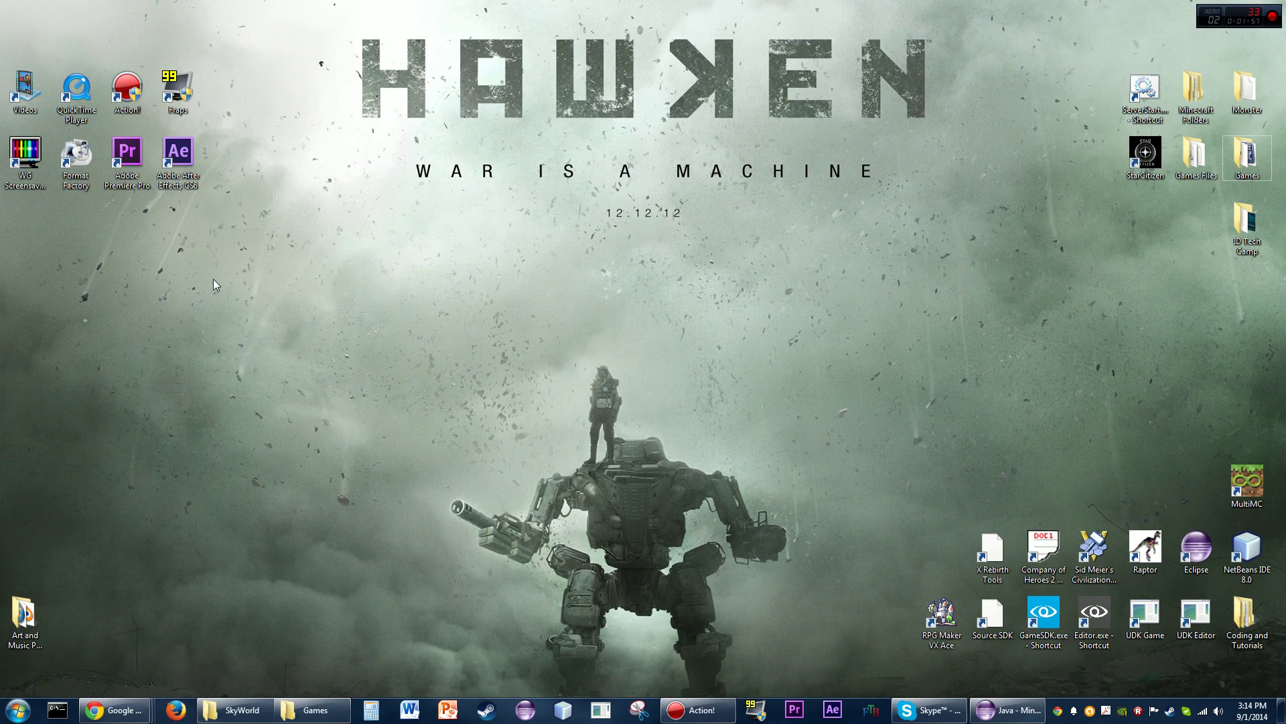
left_click(76, 157)
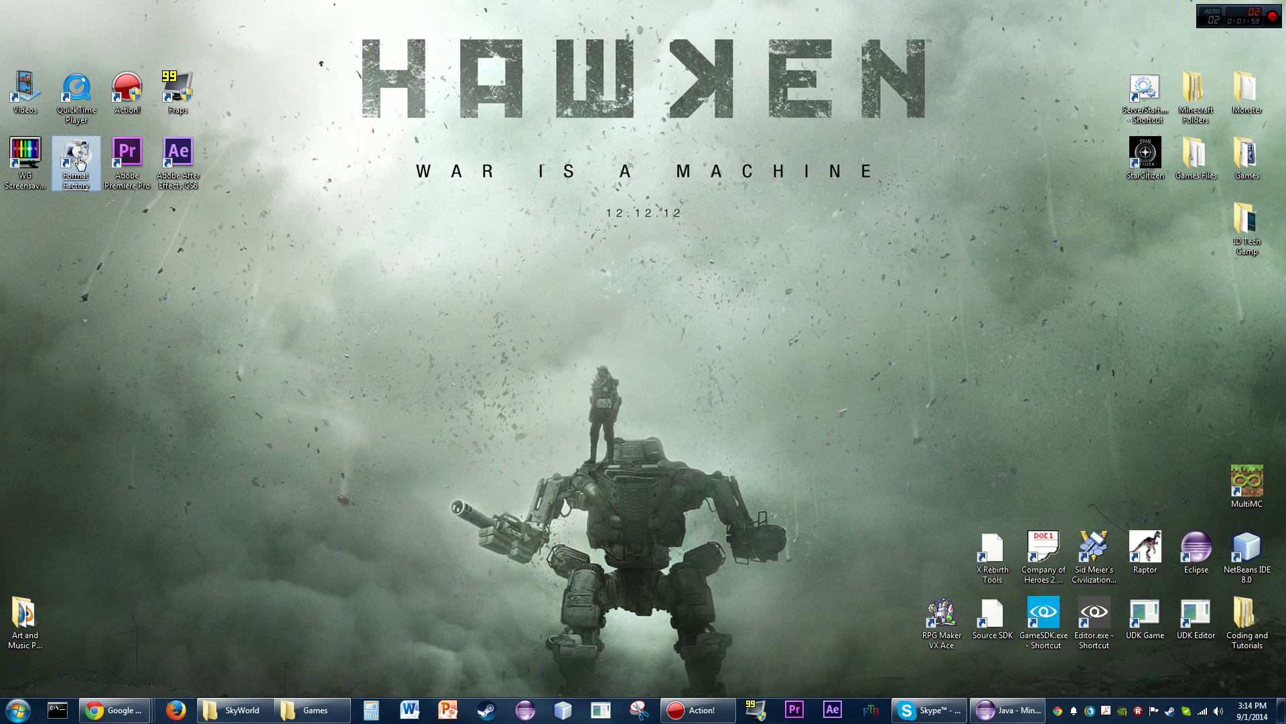
key("Return")
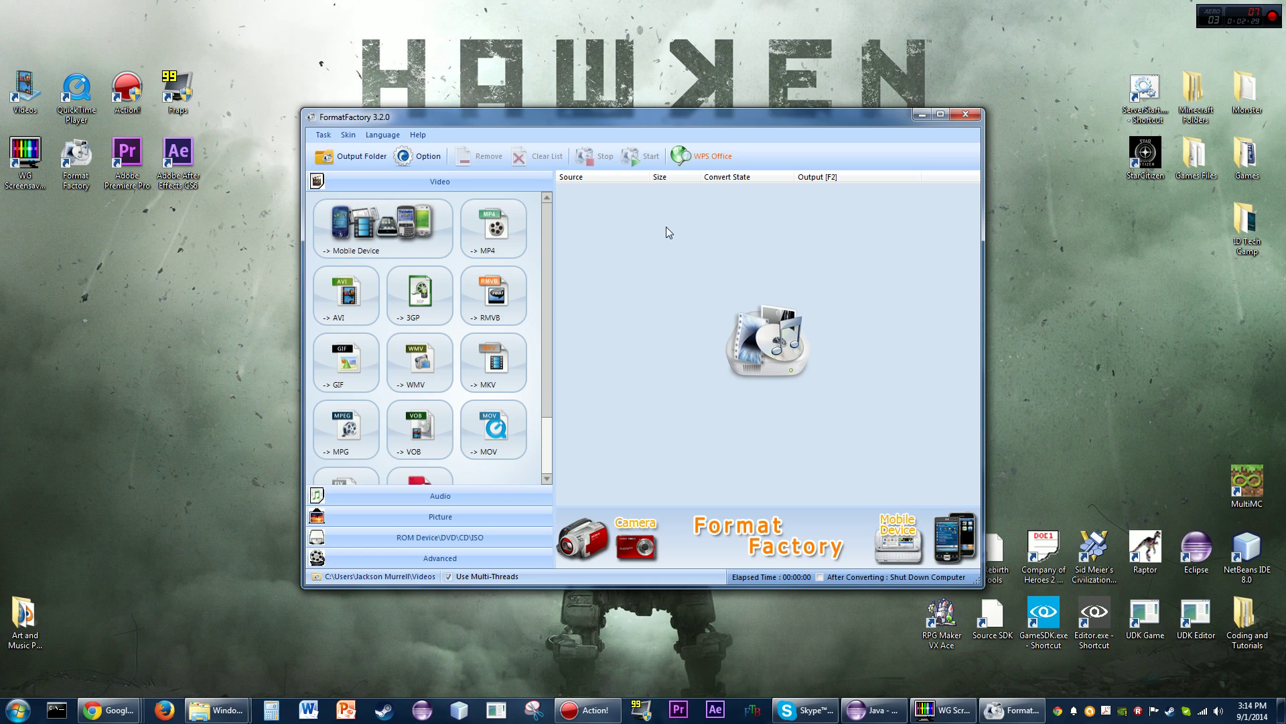
Create a -> SWF conversion task for Intro.avi and bring up its Output Setting dialog.
scroll(546, 216, "down", 2)
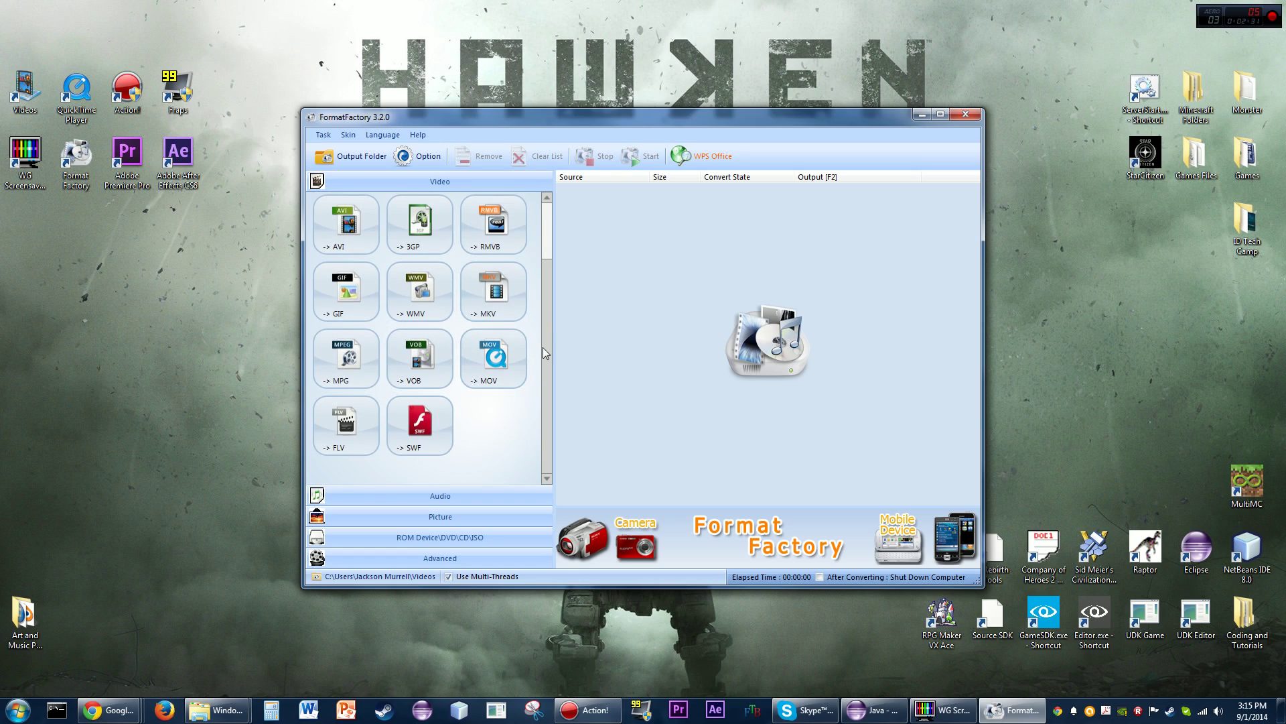
left_click(420, 427)
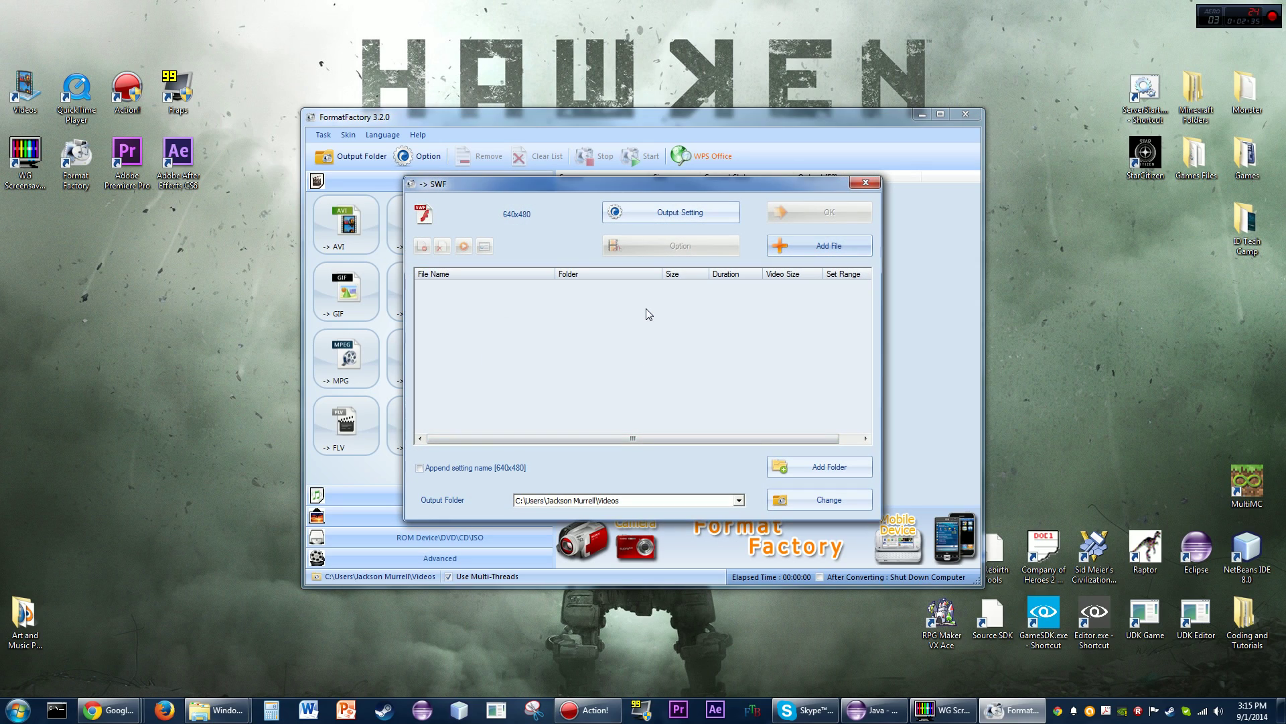
left_click(821, 245)
double_click(948, 335)
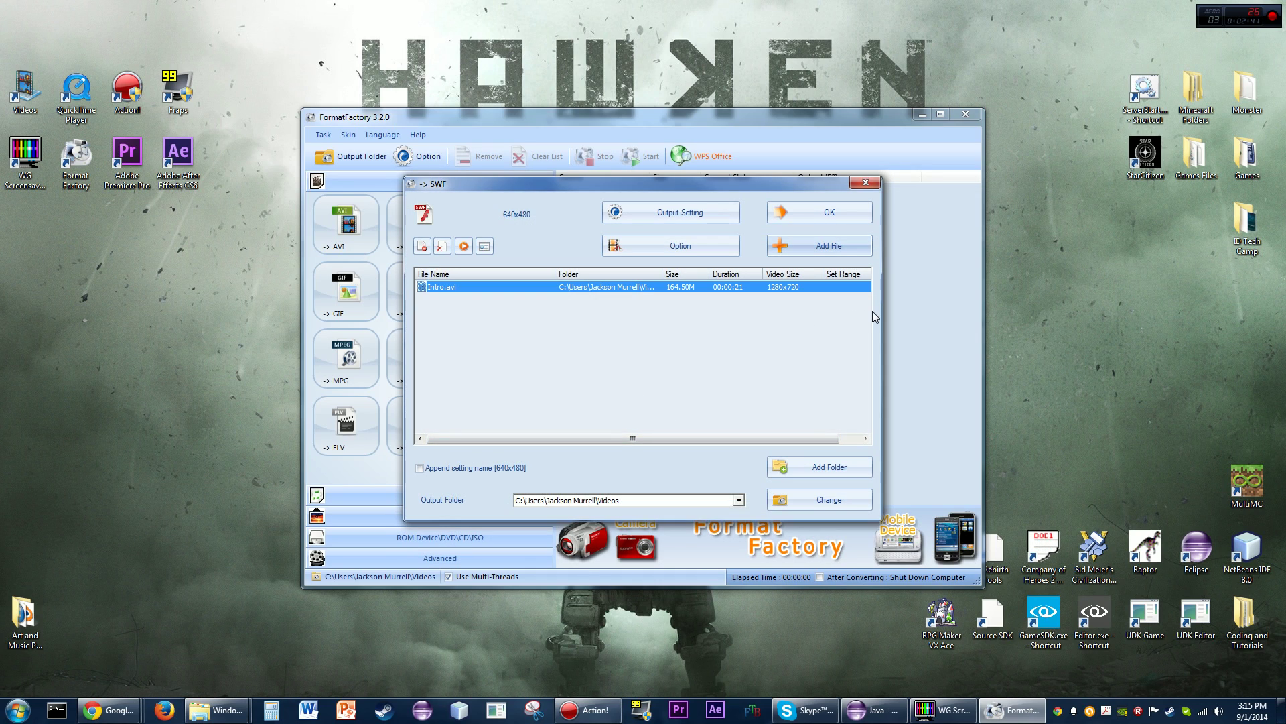
left_click(678, 211)
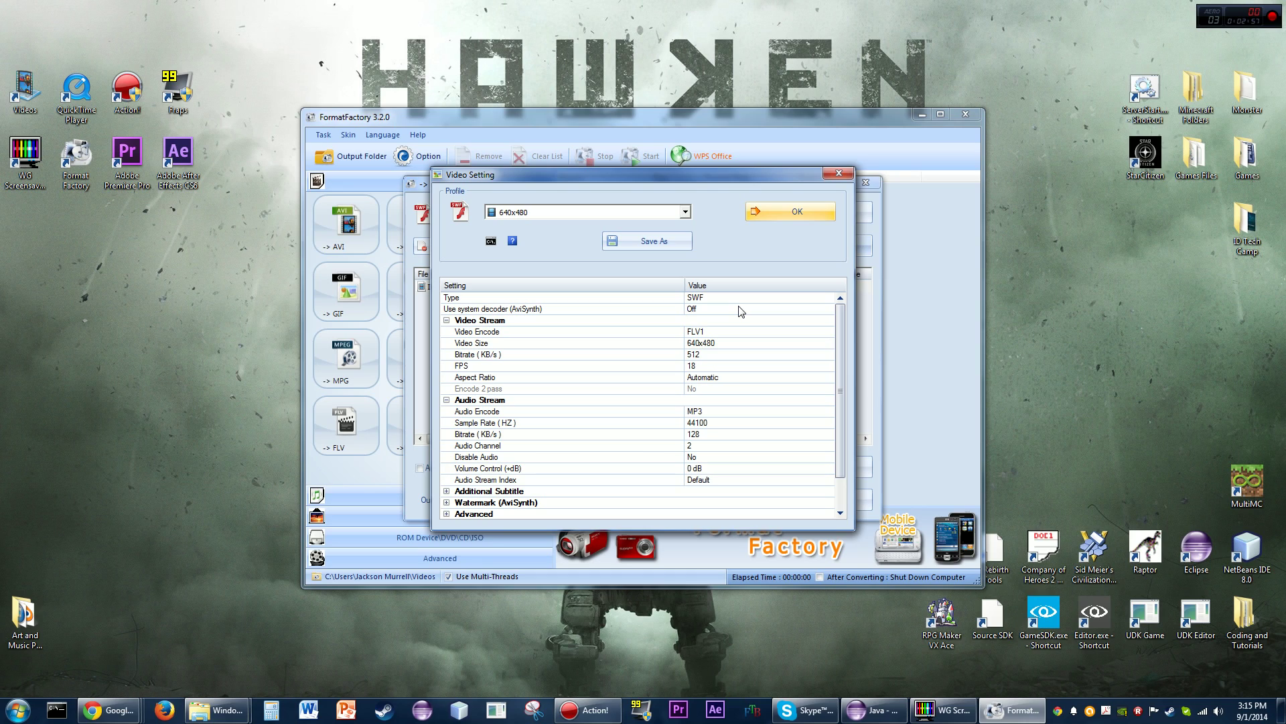
Leave the SWF Video Size at 640x480 and confirm the Video Setting dialog.
left_click(699, 342)
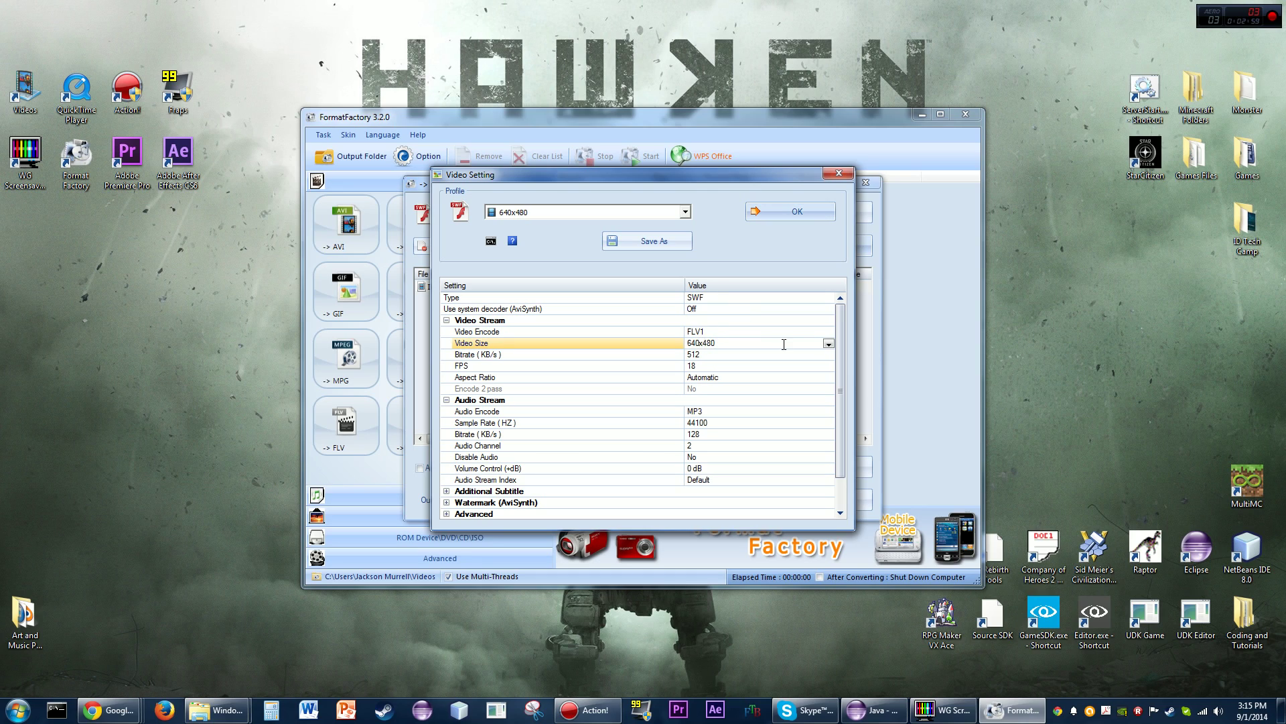
left_click(827, 344)
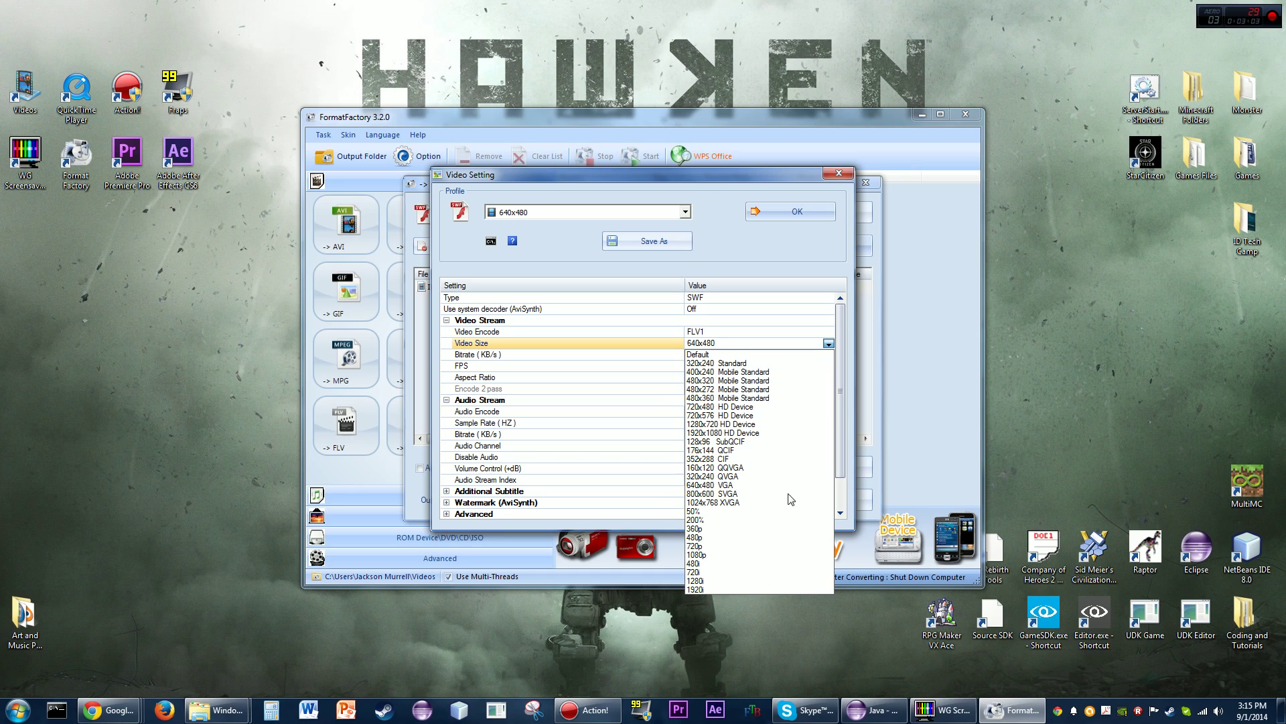
left_click(808, 255)
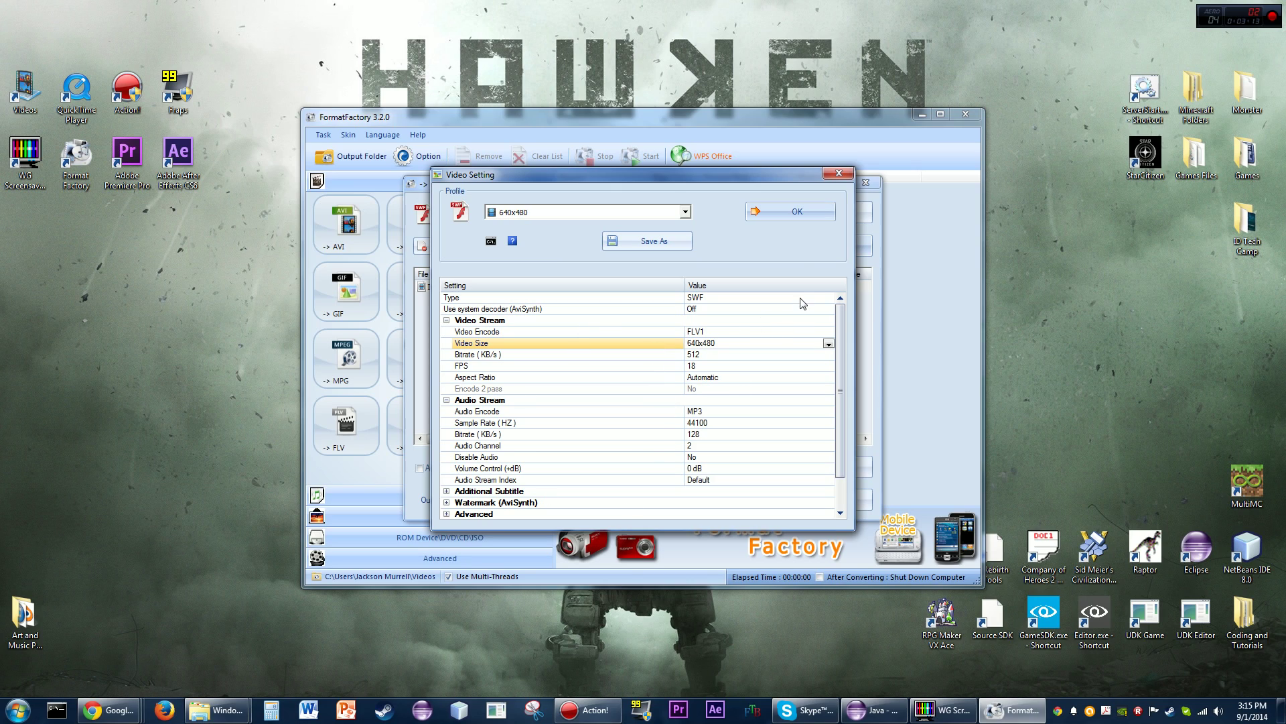
left_click(814, 206)
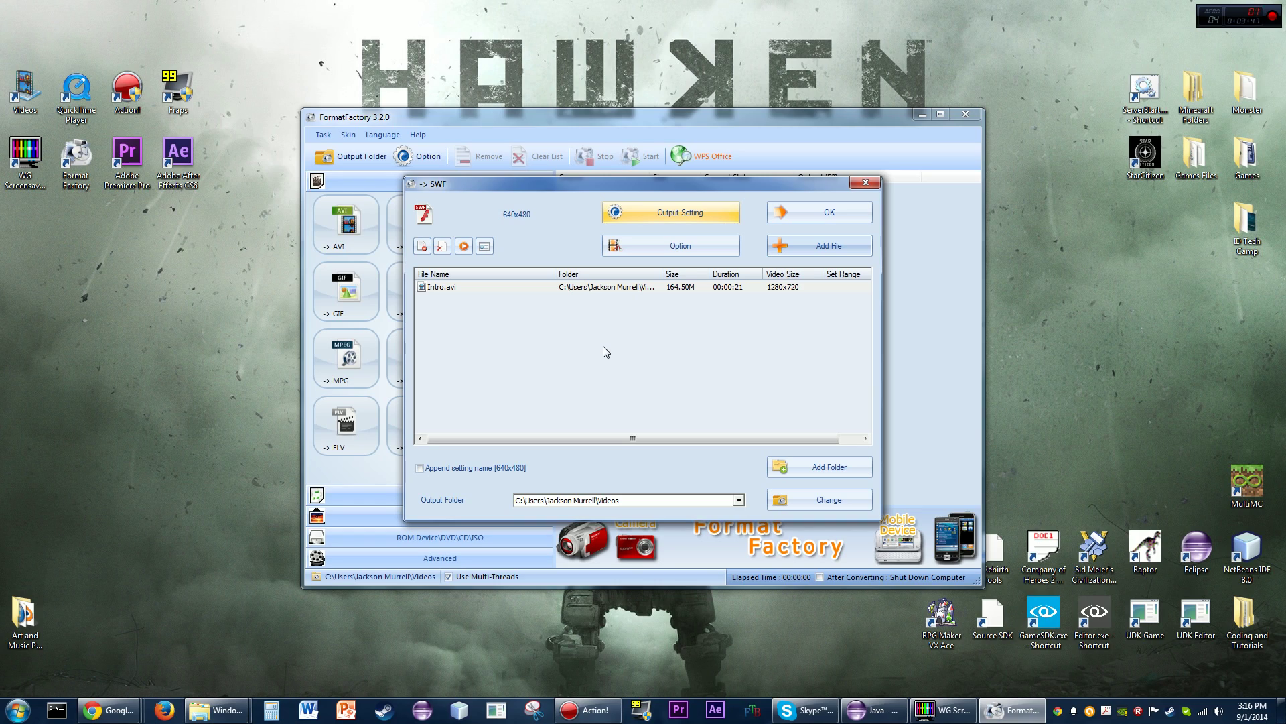
Queue the Intro.avi to SWF task and run the conversion until it shows Completed.
left_click(808, 217)
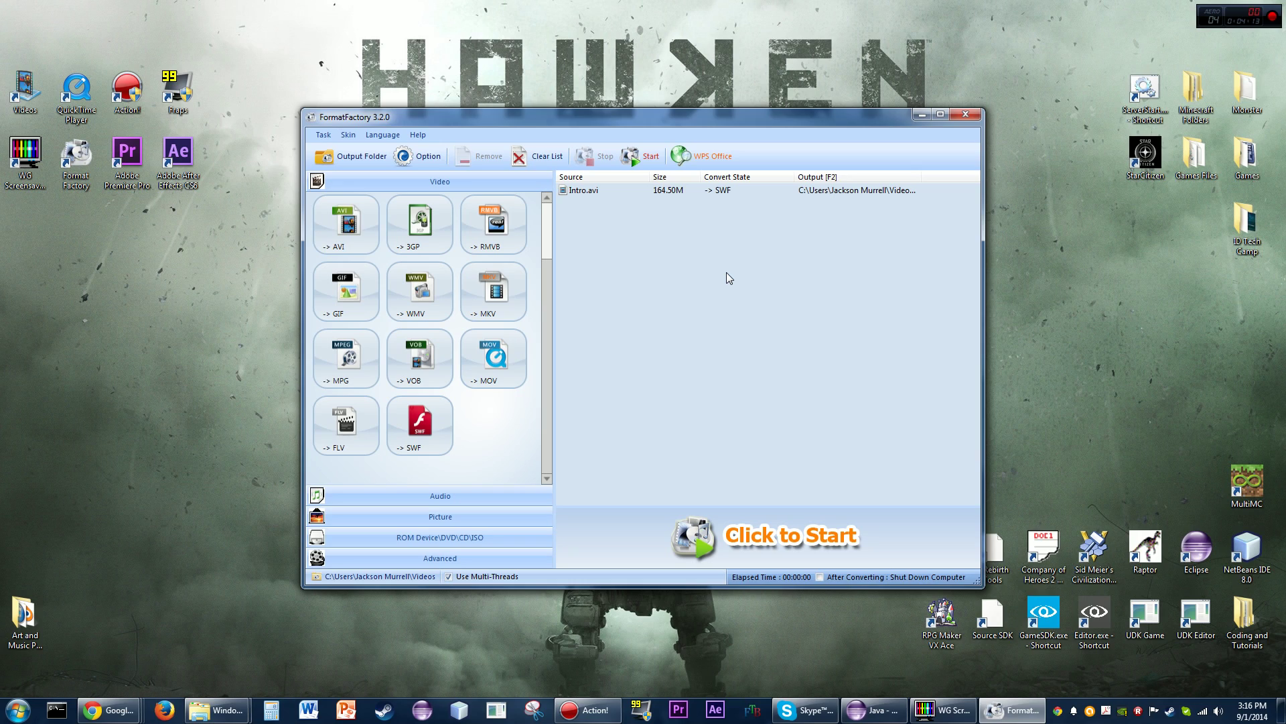
left_click(768, 536)
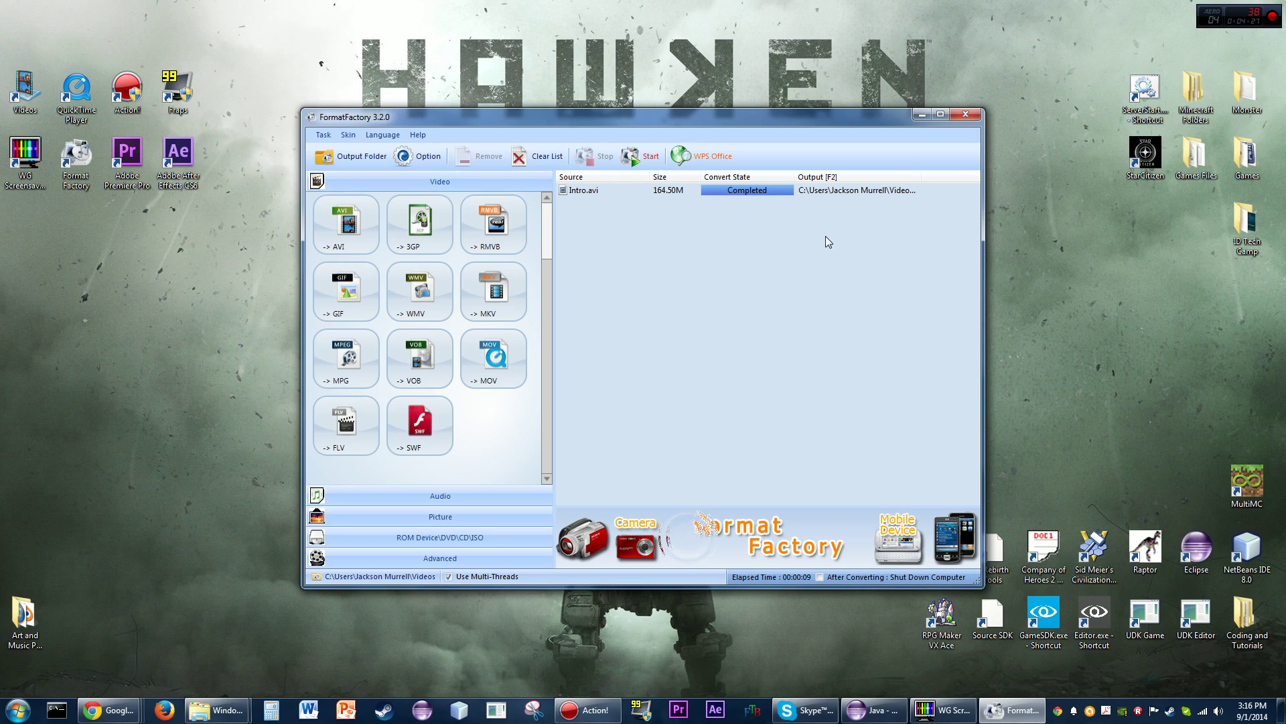
Close Format Factory, move the WG ScreenSaver window up, and clear its old file list.
left_click(965, 114)
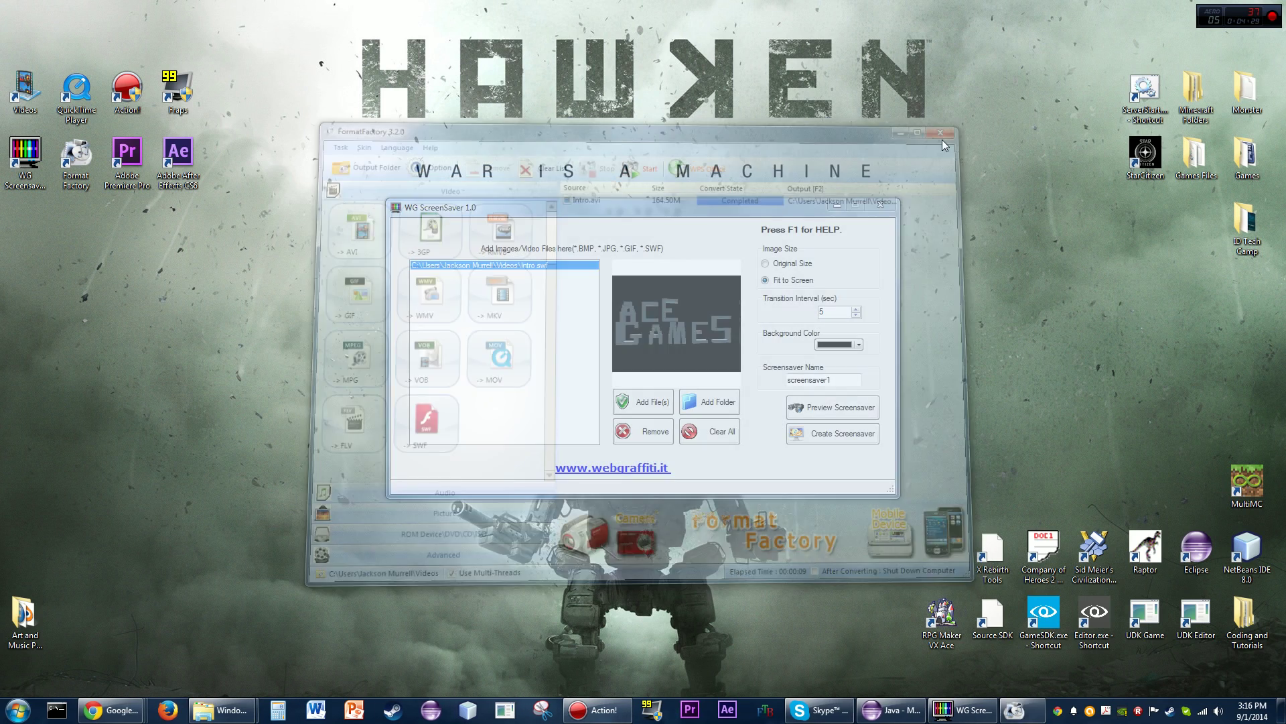
left_click_drag(698, 207, 695, 90)
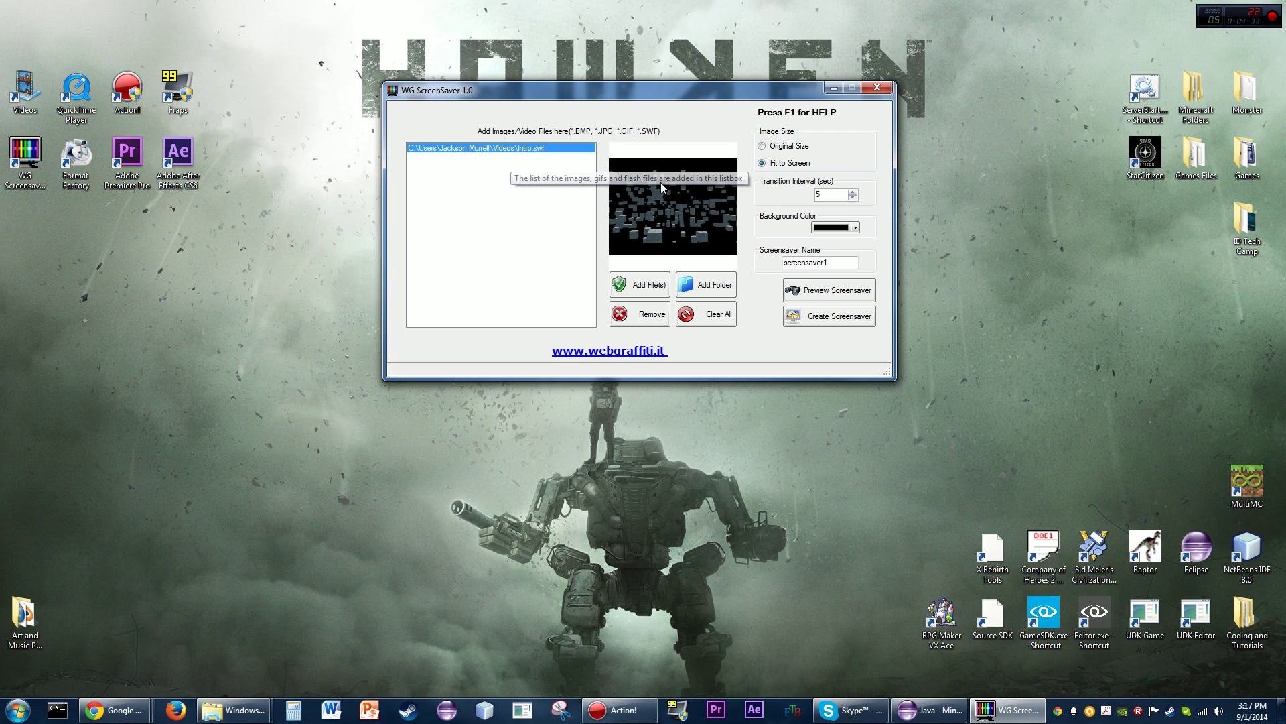
left_click(711, 314)
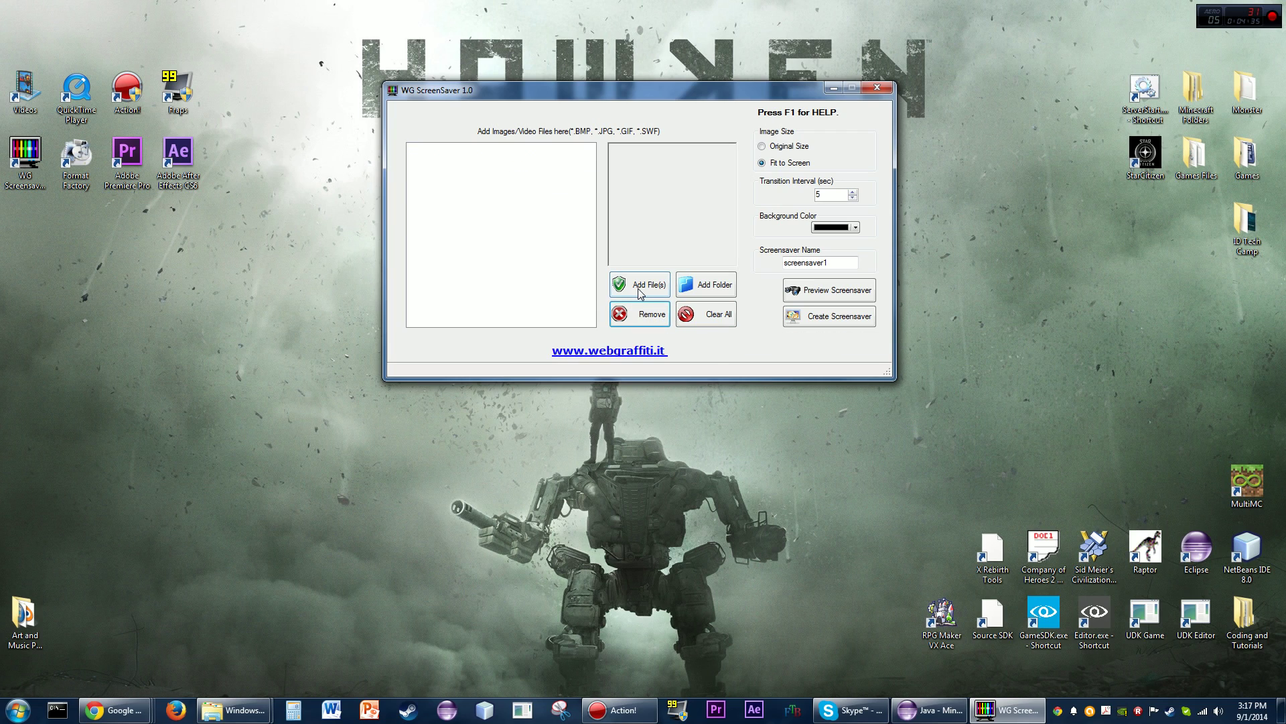
Add the converted Intro~1.swf using the SWF Video(*.swf) file type filter.
left_click(637, 288)
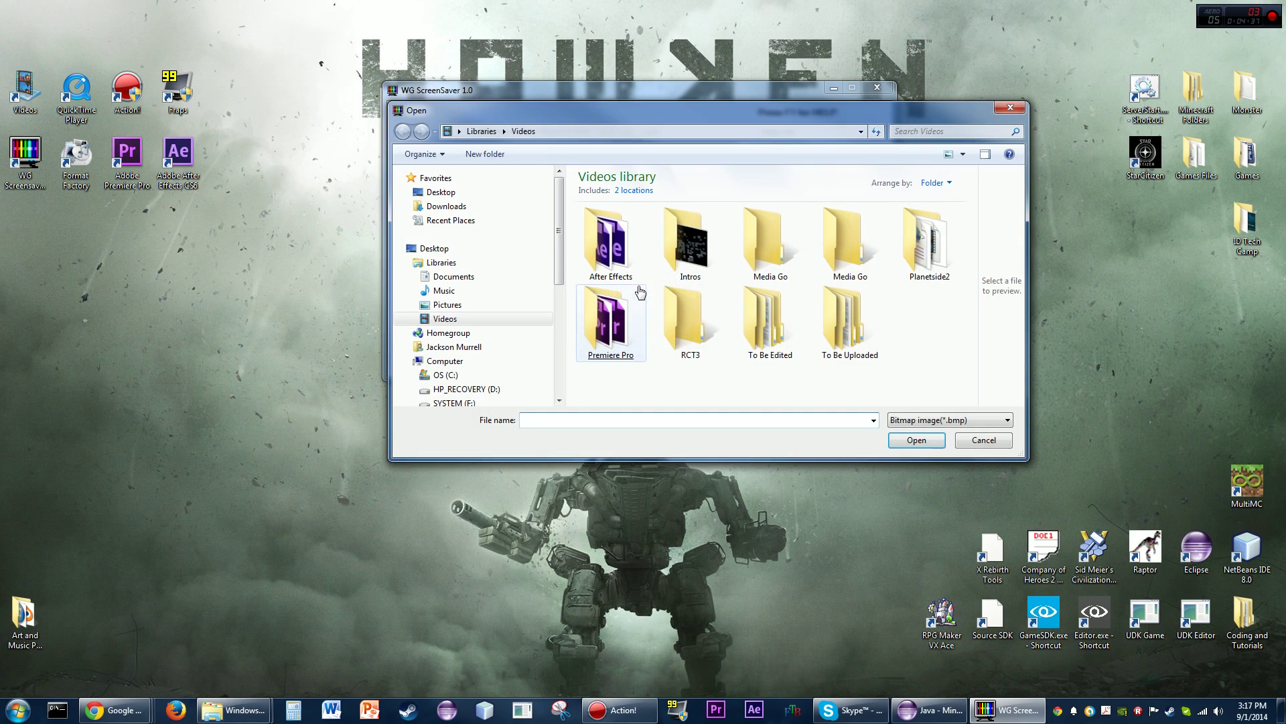
left_click(963, 422)
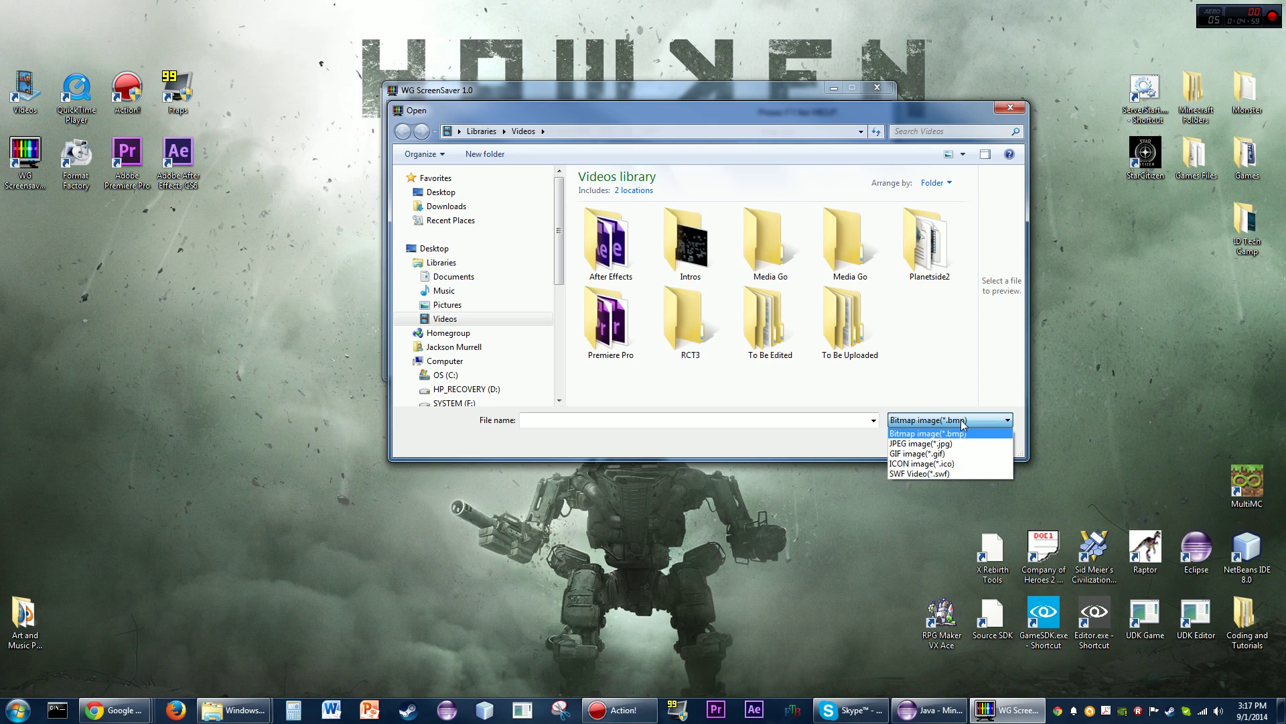
left_click(899, 474)
scroll(968, 308, "down", 1)
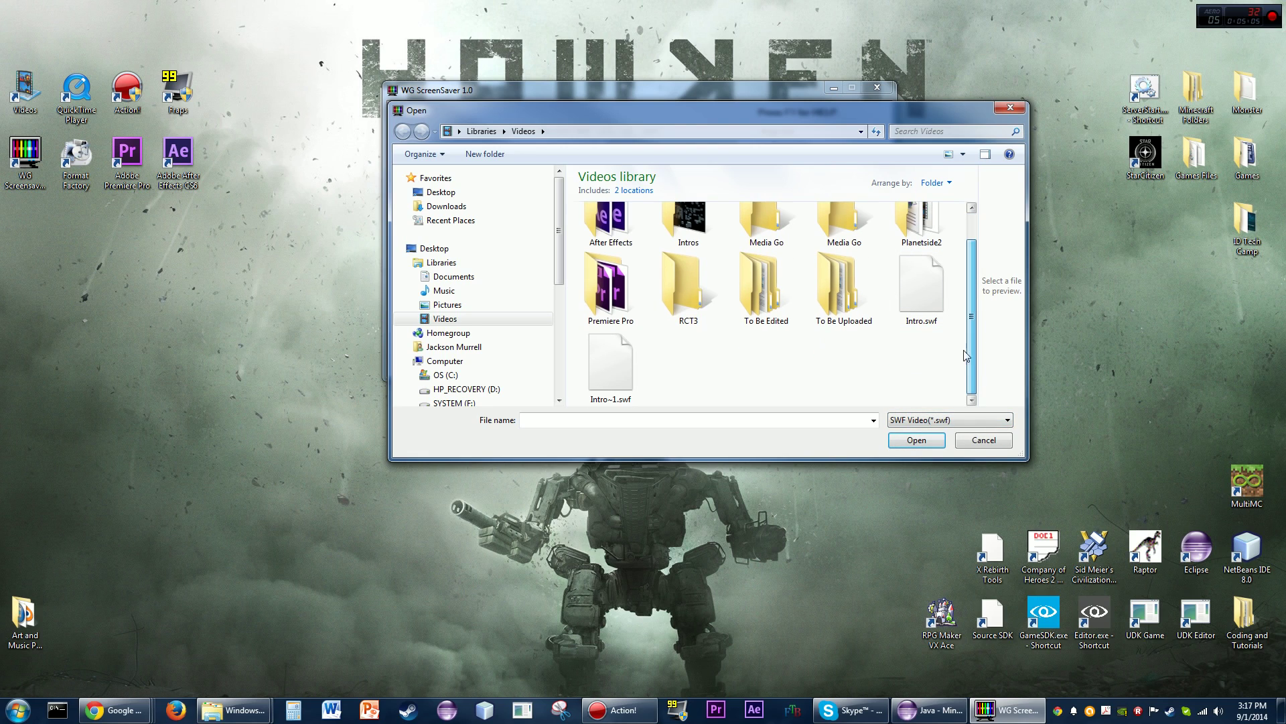
double_click(609, 365)
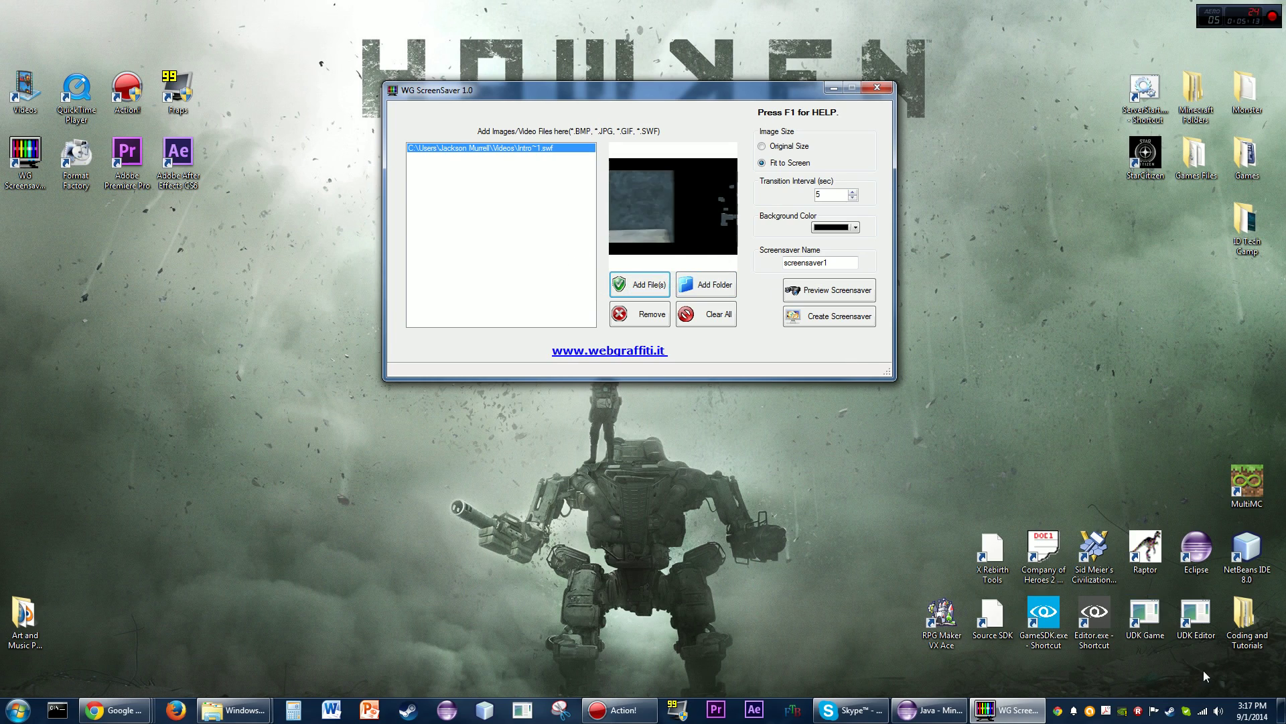
left_click(1218, 712)
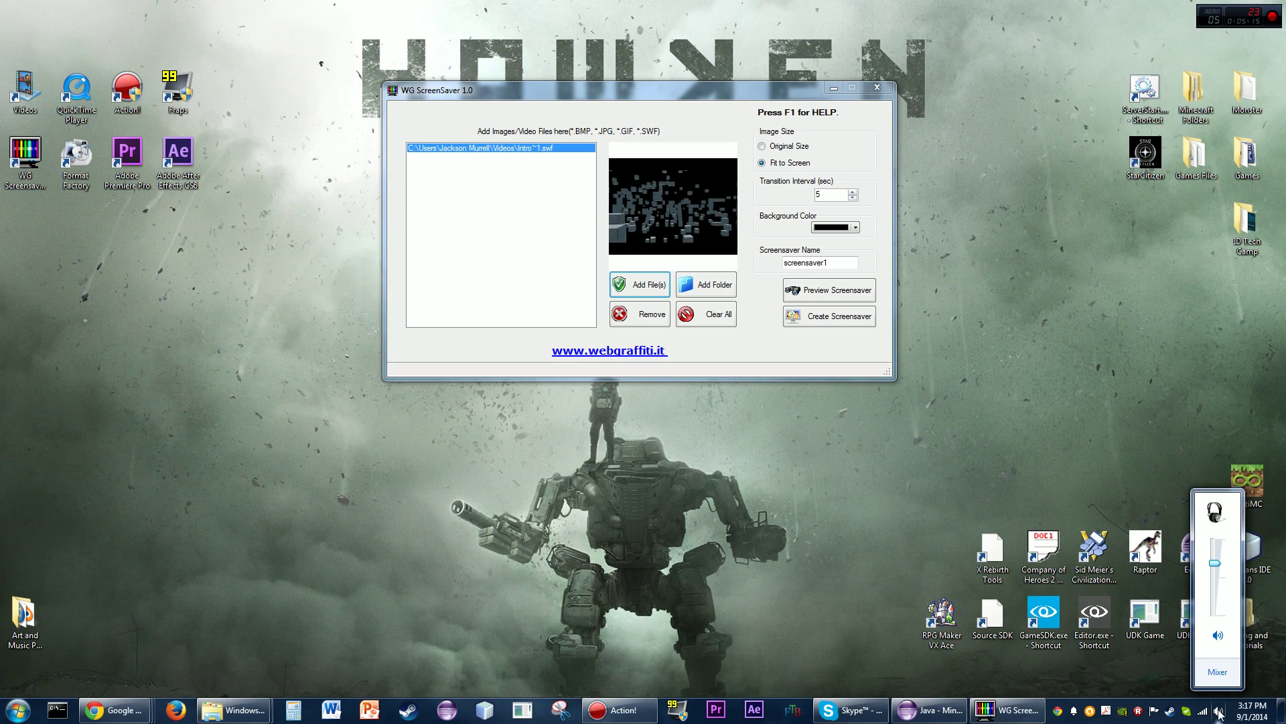
left_click(1217, 672)
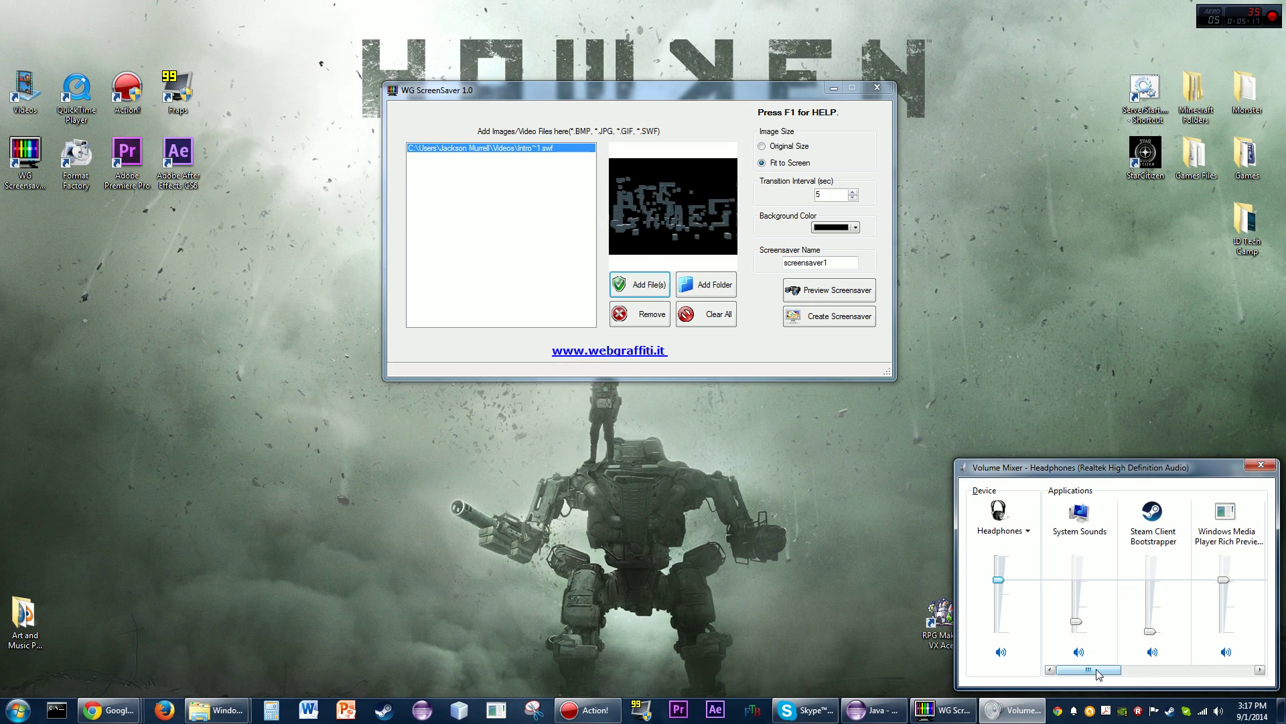
left_click(1184, 670)
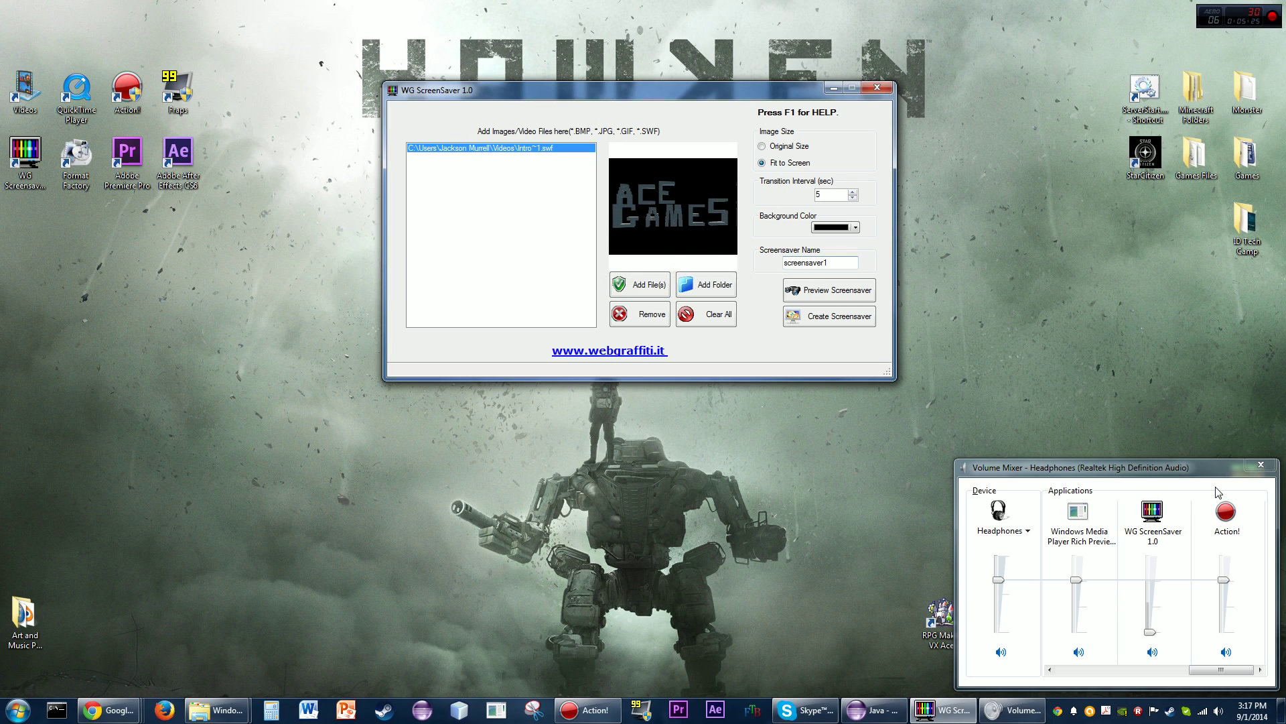
left_click(1261, 465)
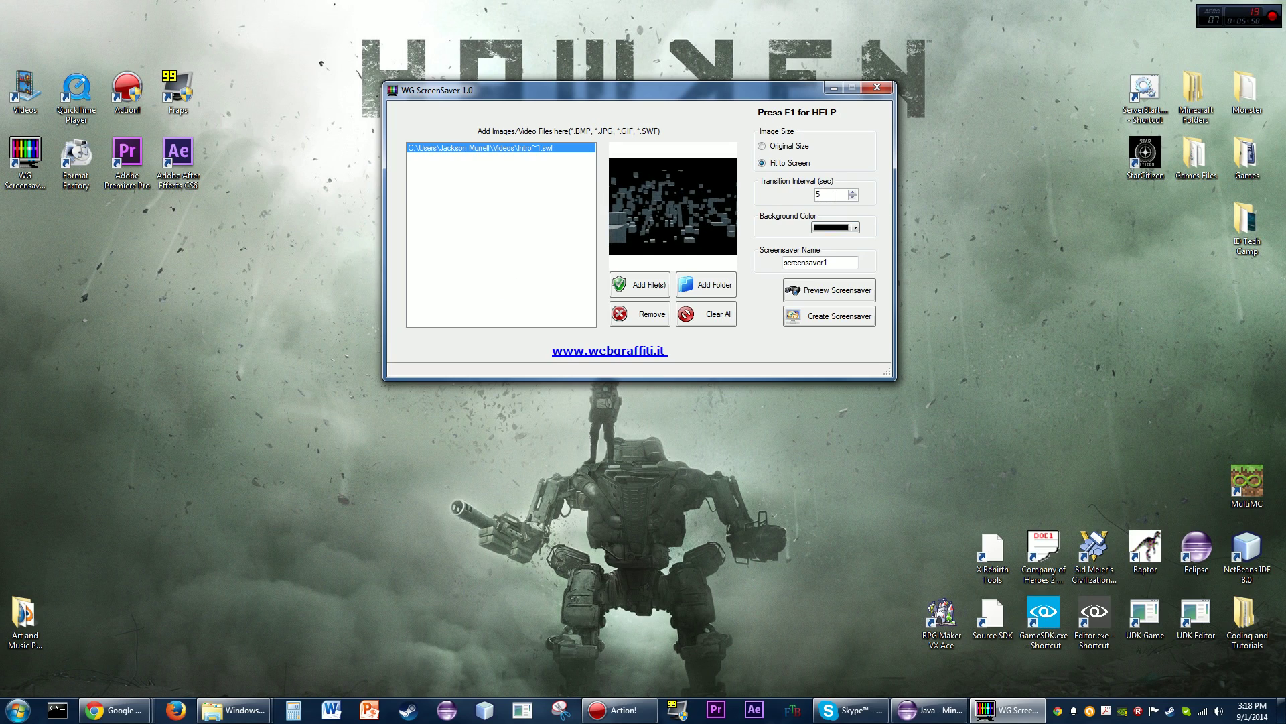
left_click(835, 196)
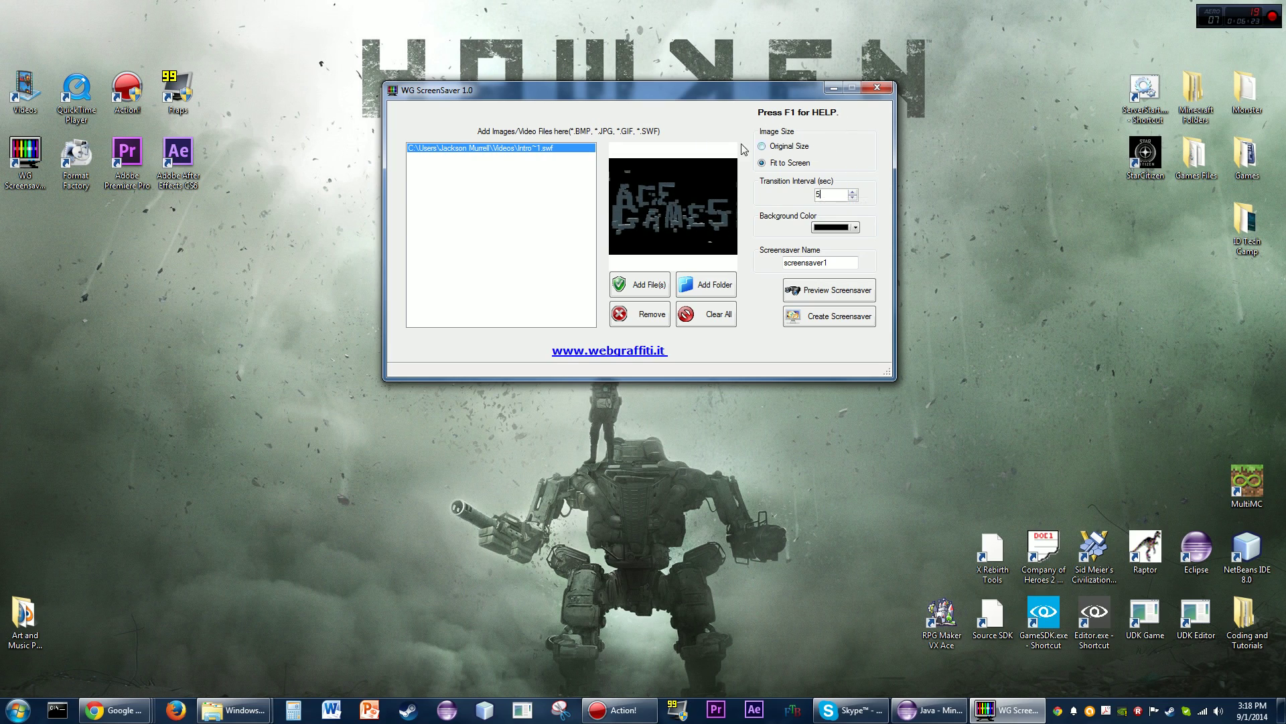
left_click(828, 228)
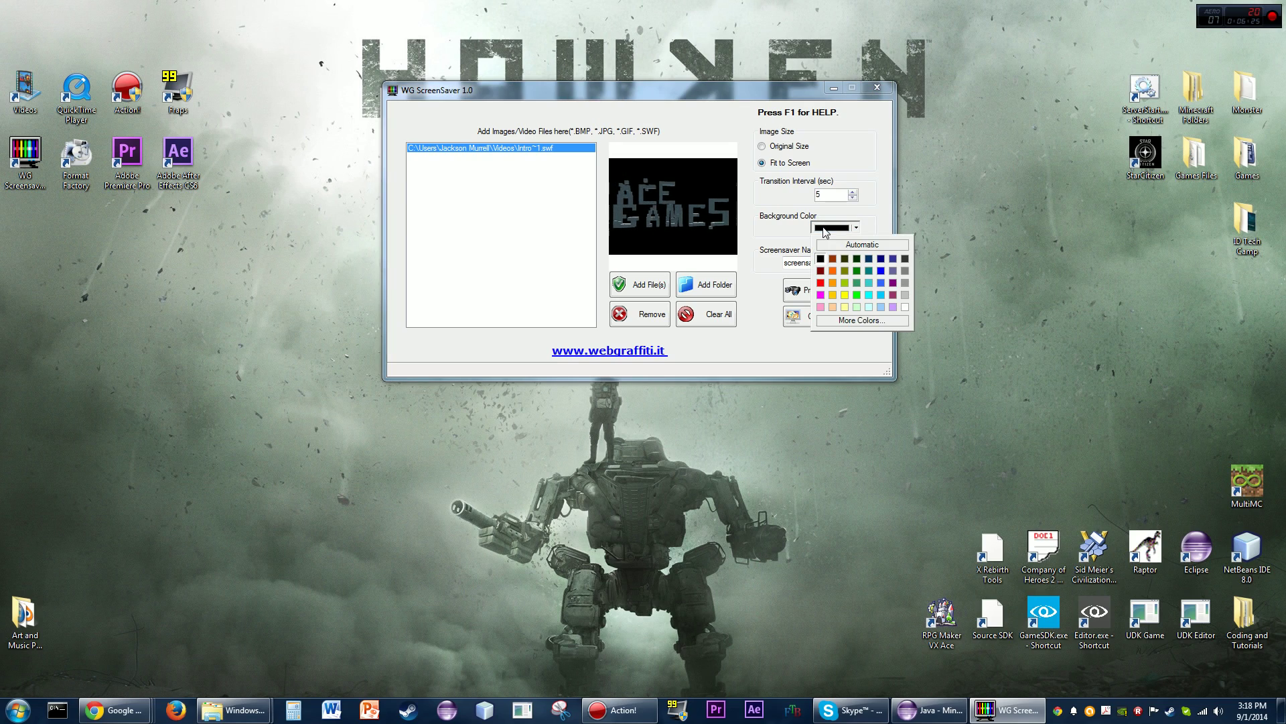
left_click(800, 208)
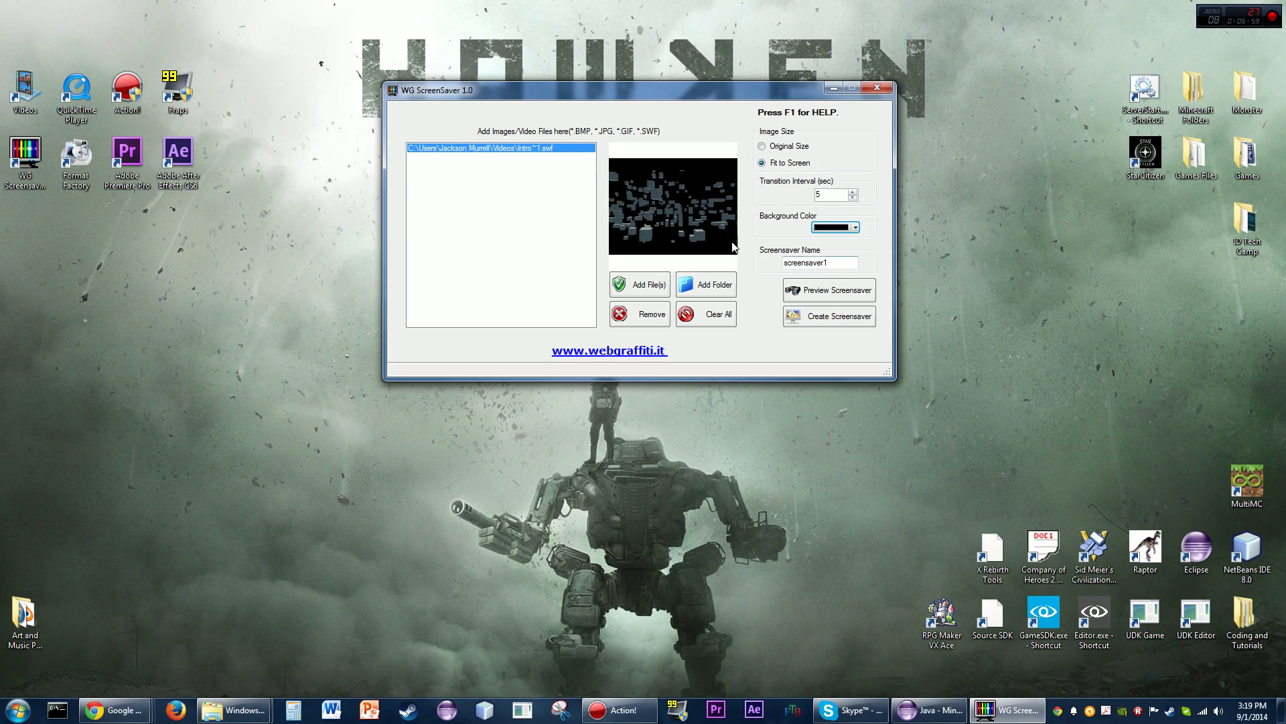
left_click(837, 295)
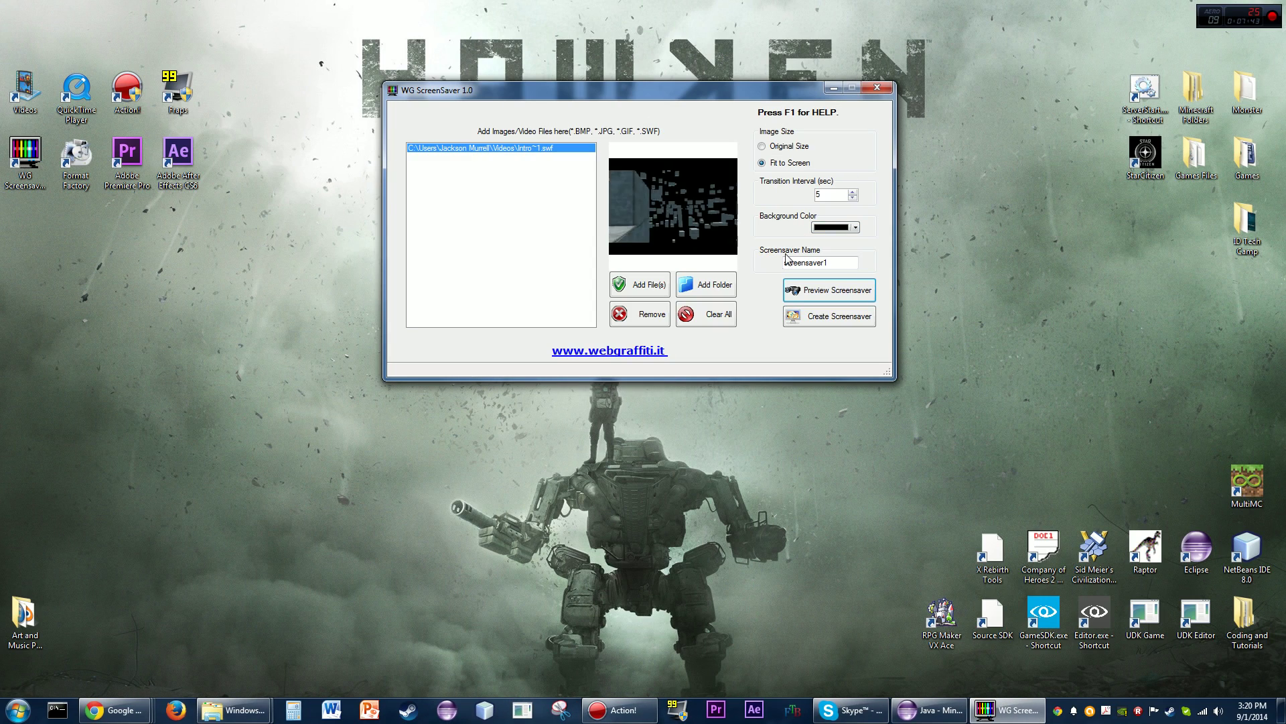
Set the background colour to cyan and create screensaver1, dismissing the success message.
left_click(849, 226)
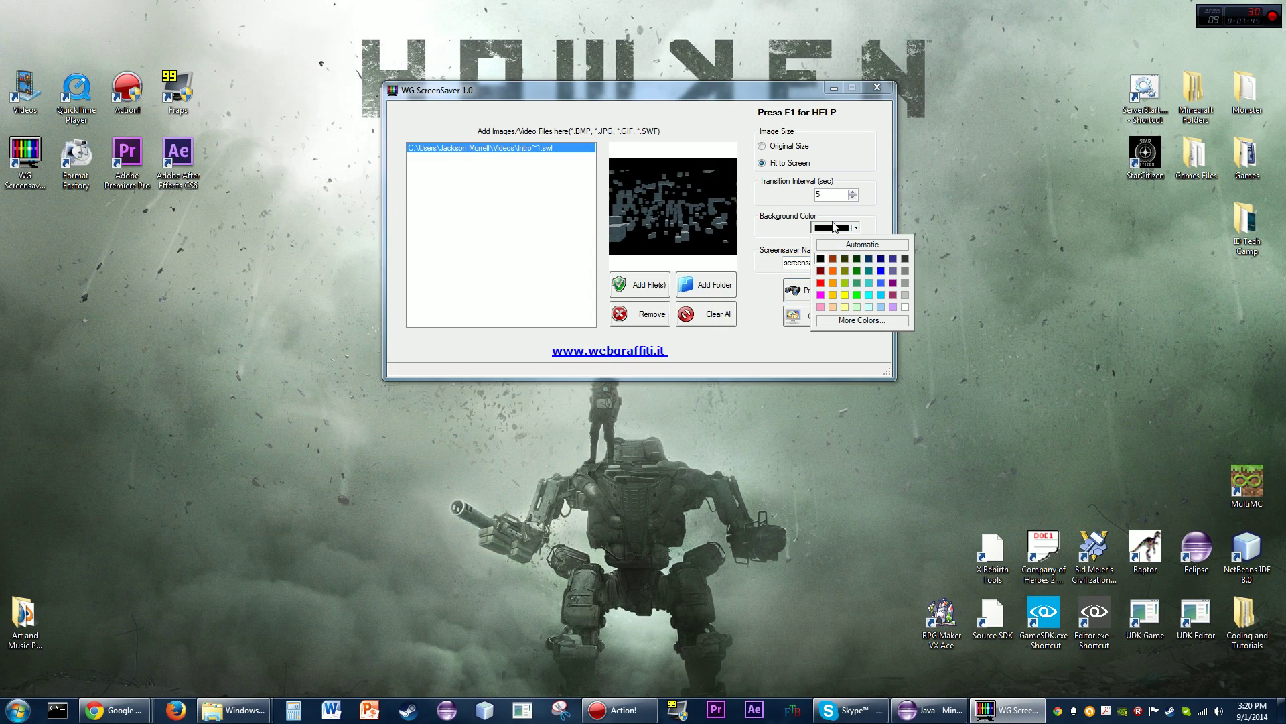
left_click(868, 220)
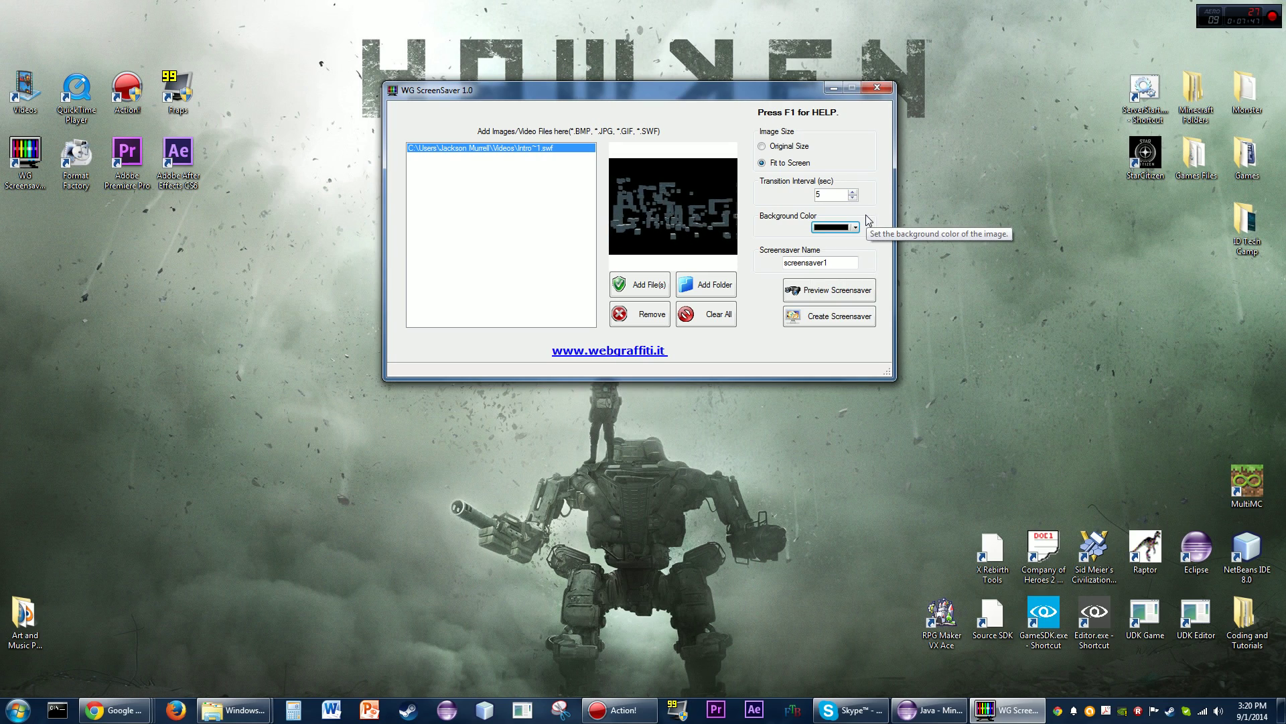
left_click(835, 229)
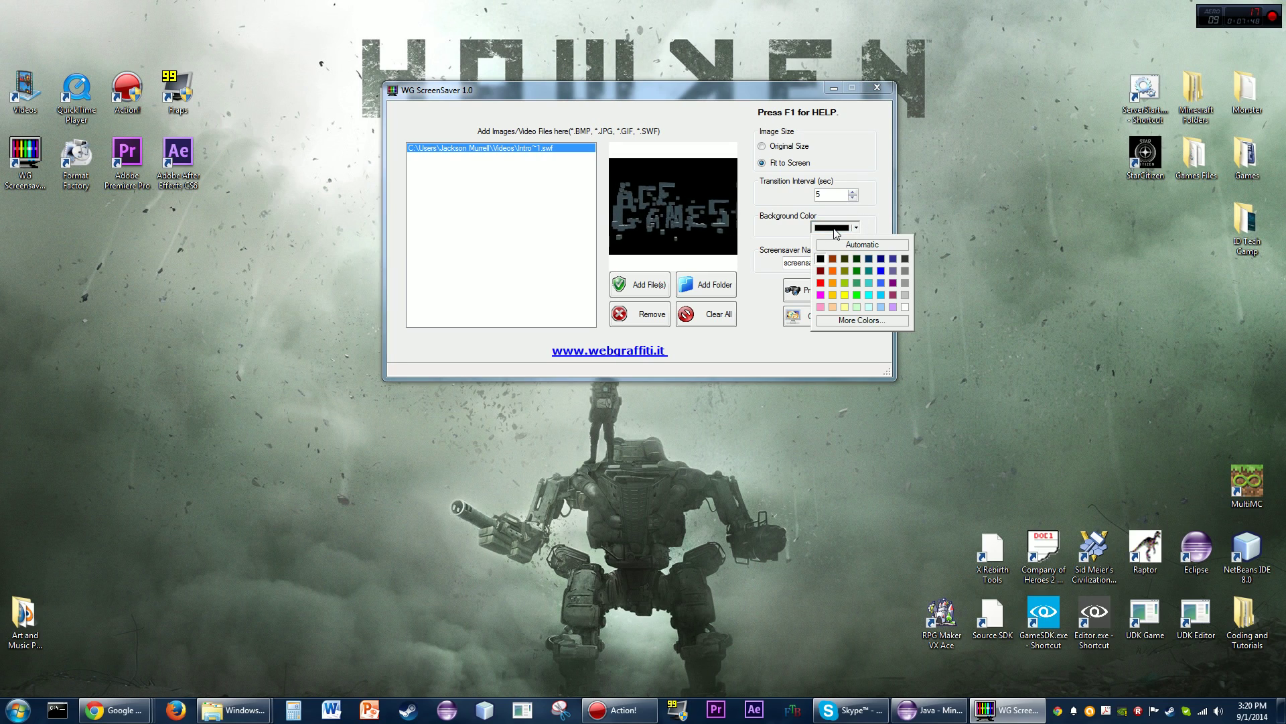
left_click(870, 295)
left_click(829, 320)
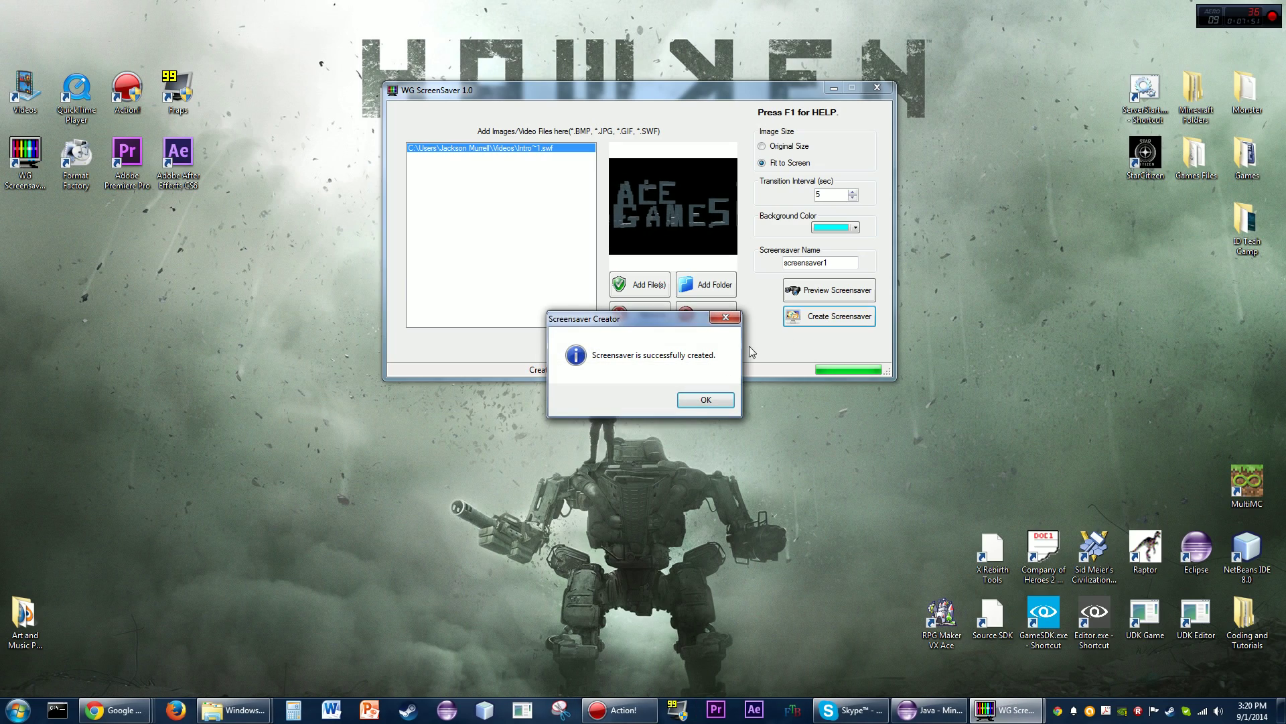
left_click(726, 318)
Preview screensaver1 full screen, then set the background colour back to black.
left_click(806, 290)
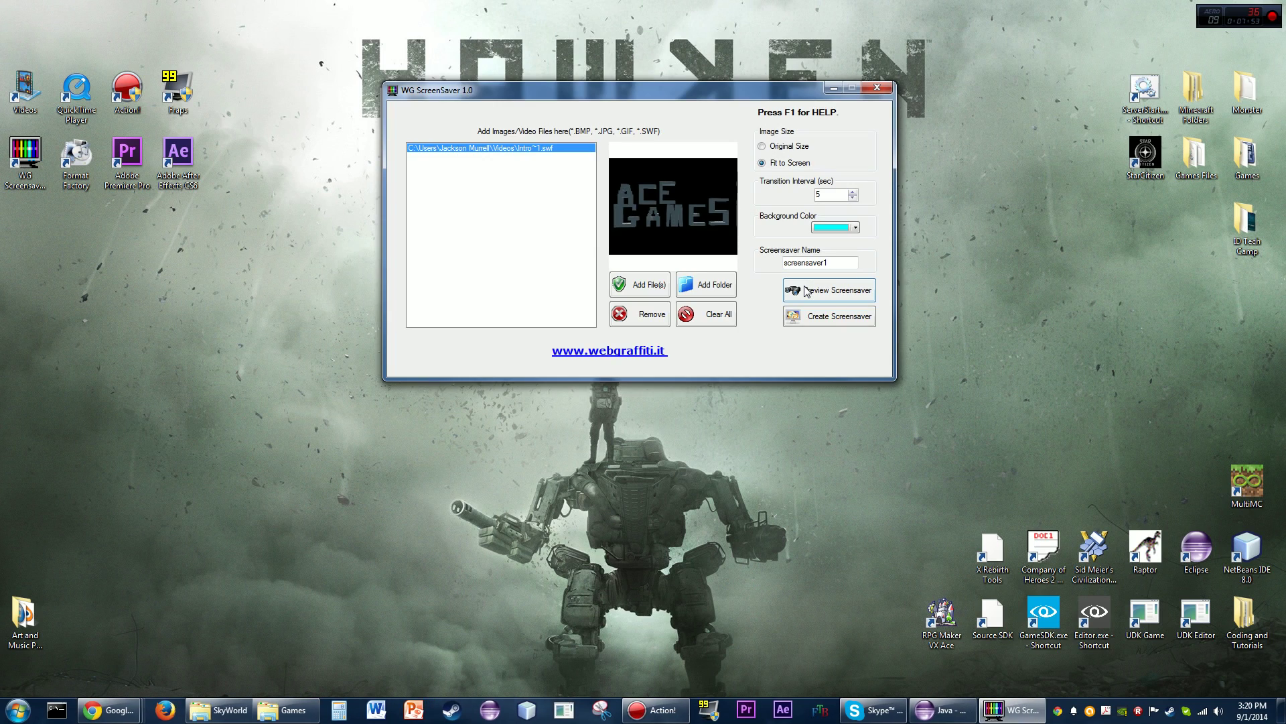
left_click(806, 290)
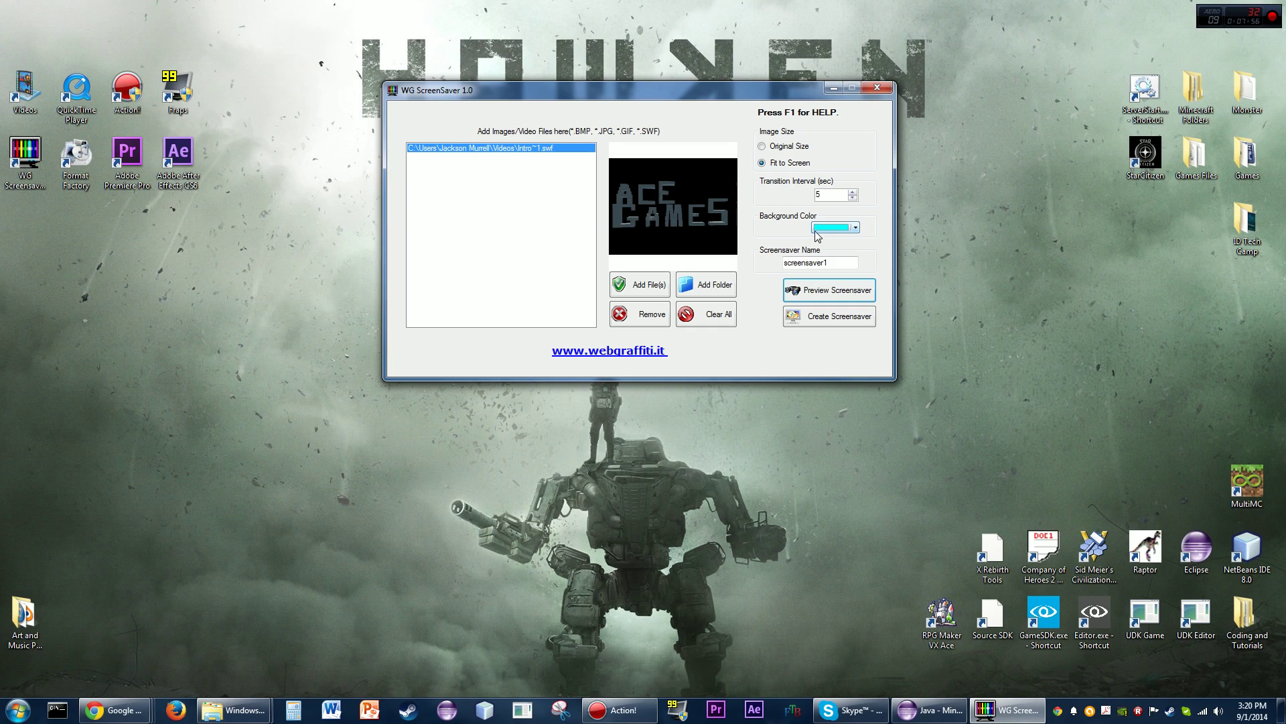
left_click(837, 228)
left_click(820, 258)
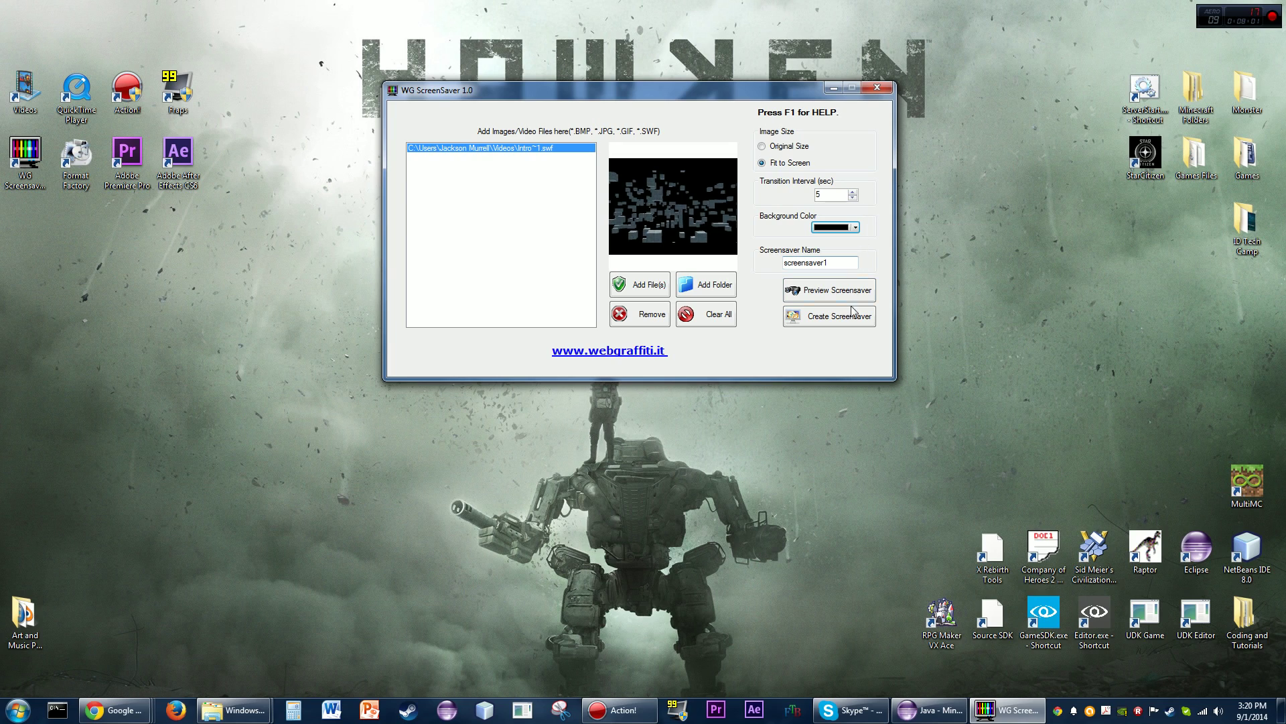
Open the Screen Saver Settings through Personalization in the Control Panel.
left_click(20, 709)
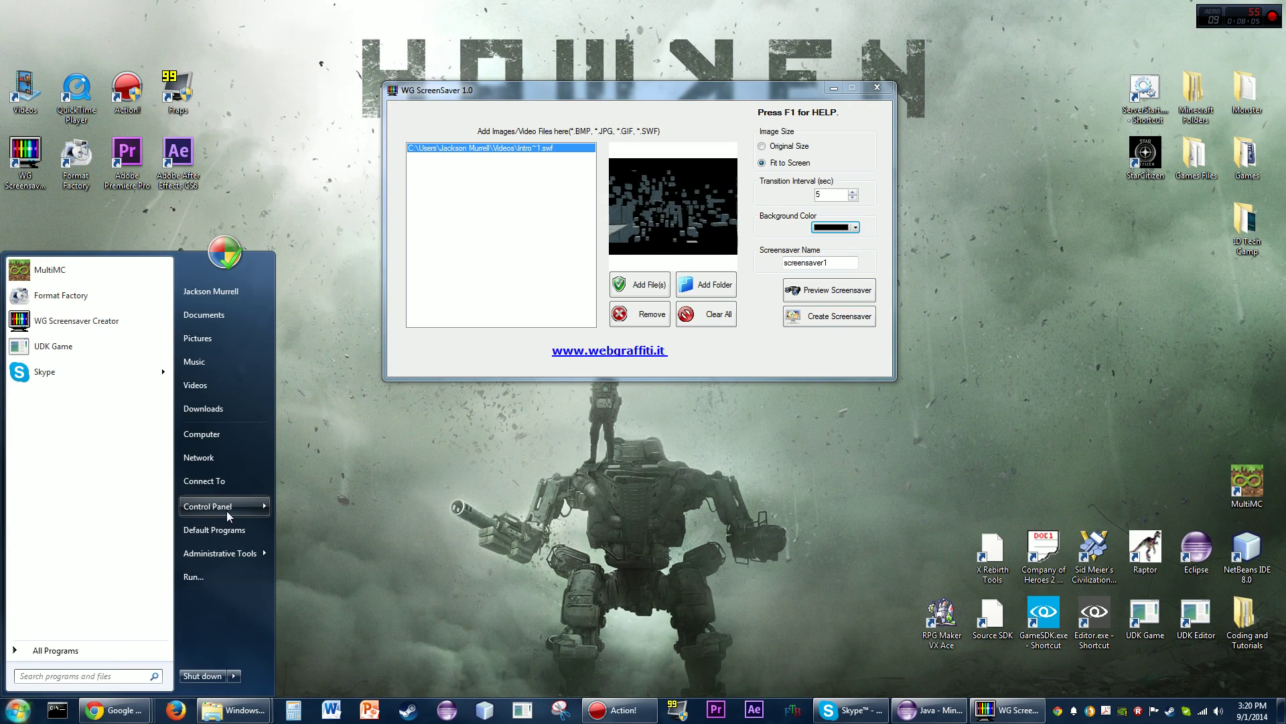
mouse_move(227, 506)
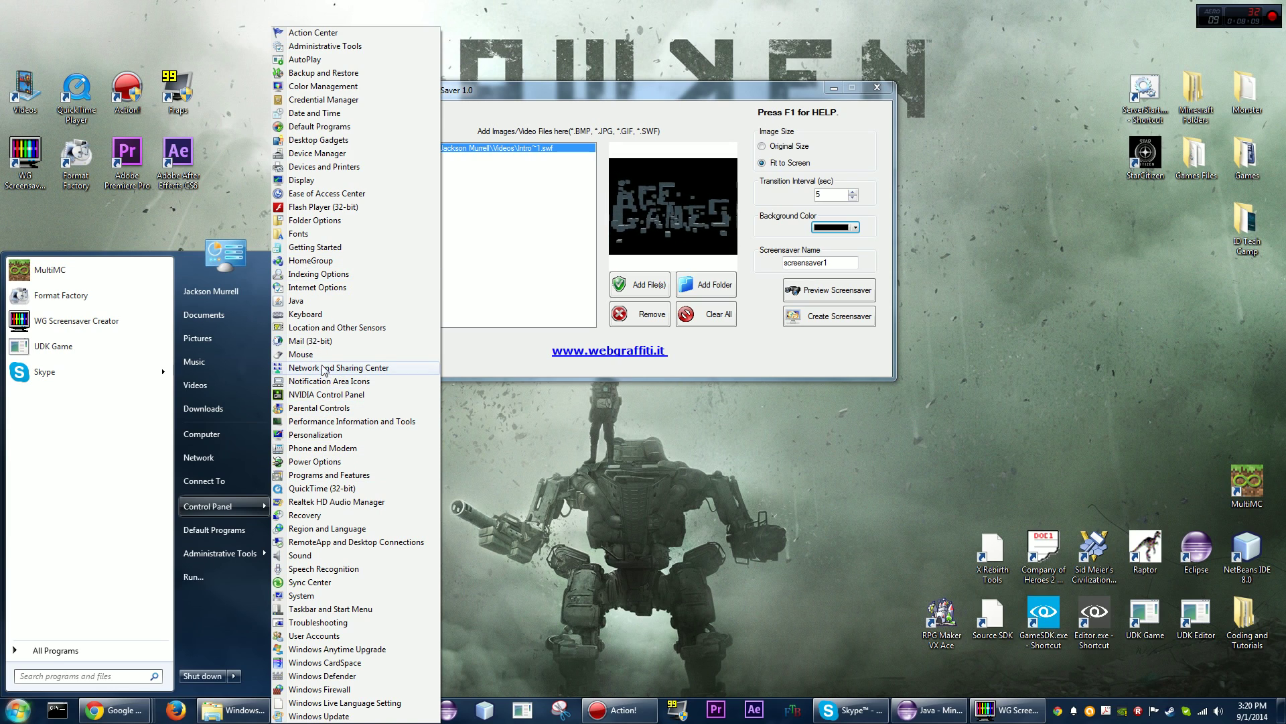
left_click(322, 434)
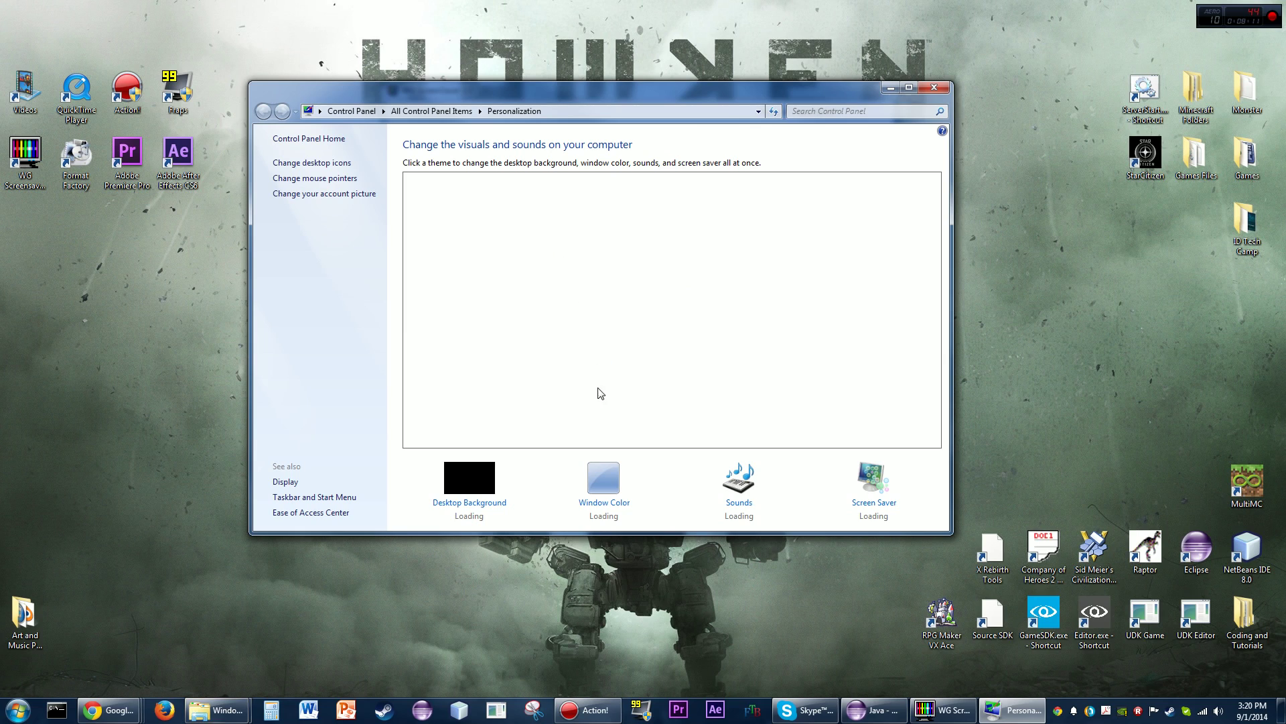
left_click(875, 504)
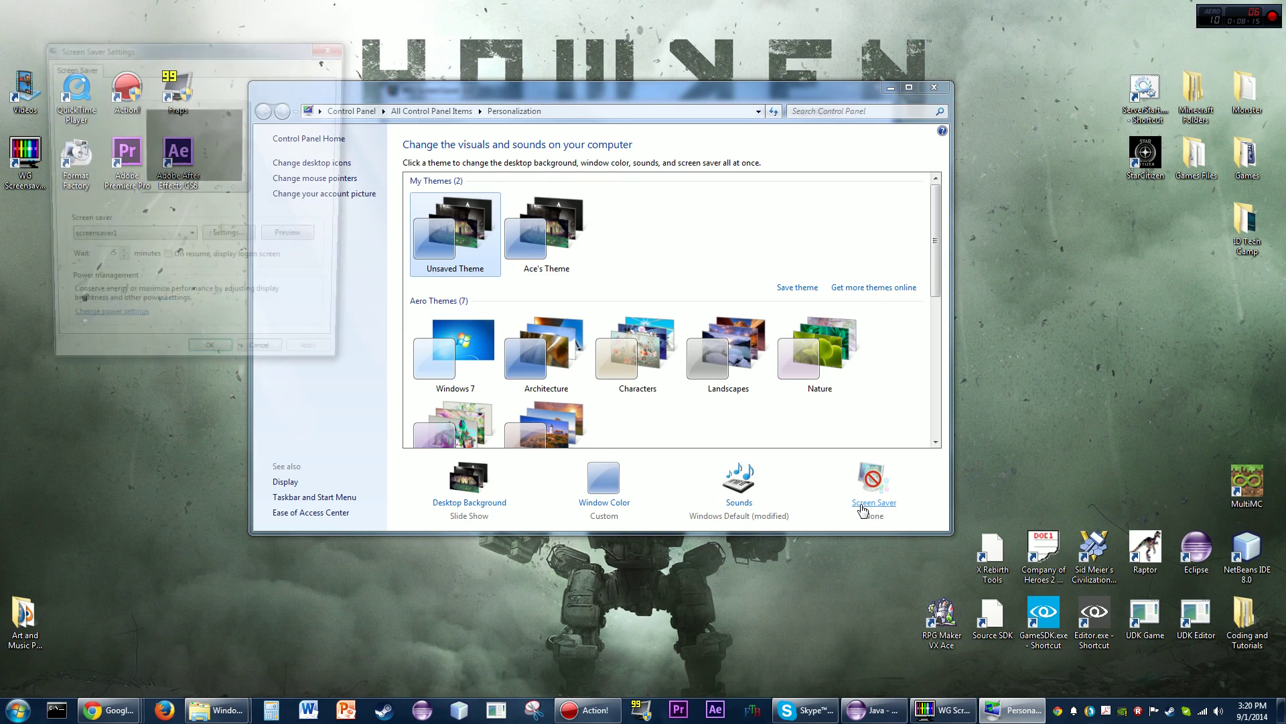
Check the installed screen savers with Energy Orb selected, close the dialog, and minimise Personalization.
left_click(192, 240)
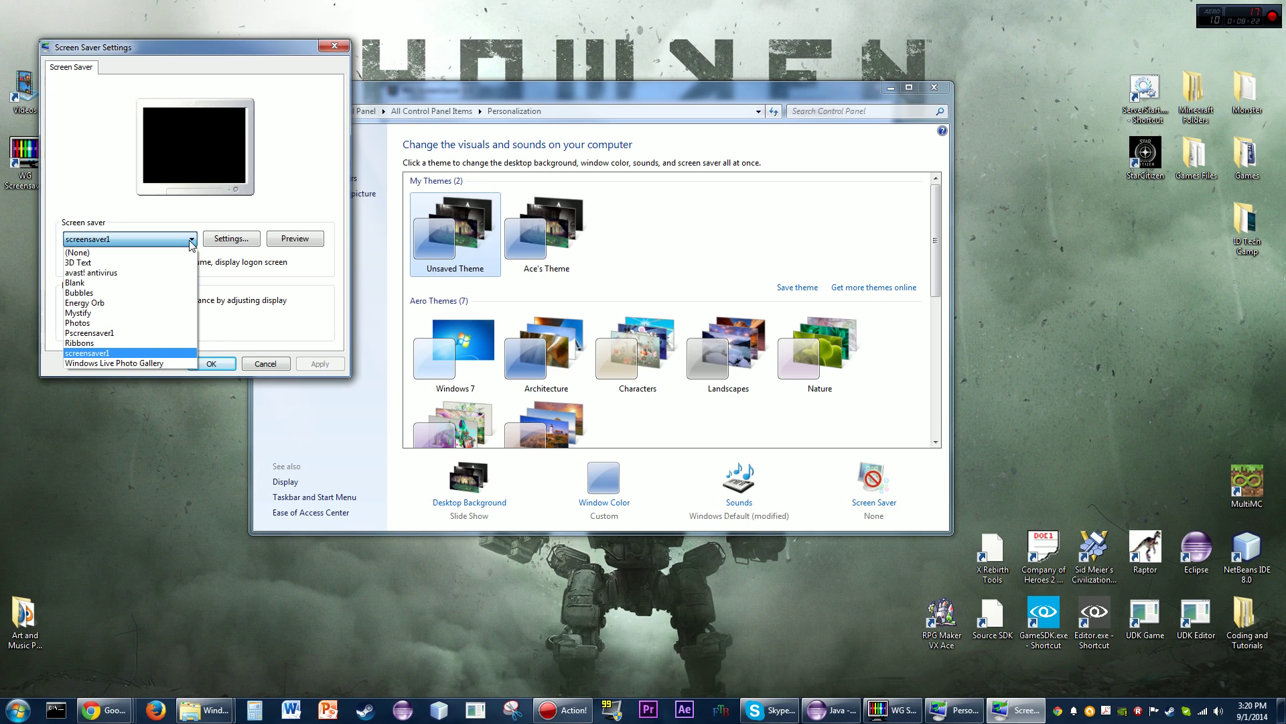
left_click(162, 302)
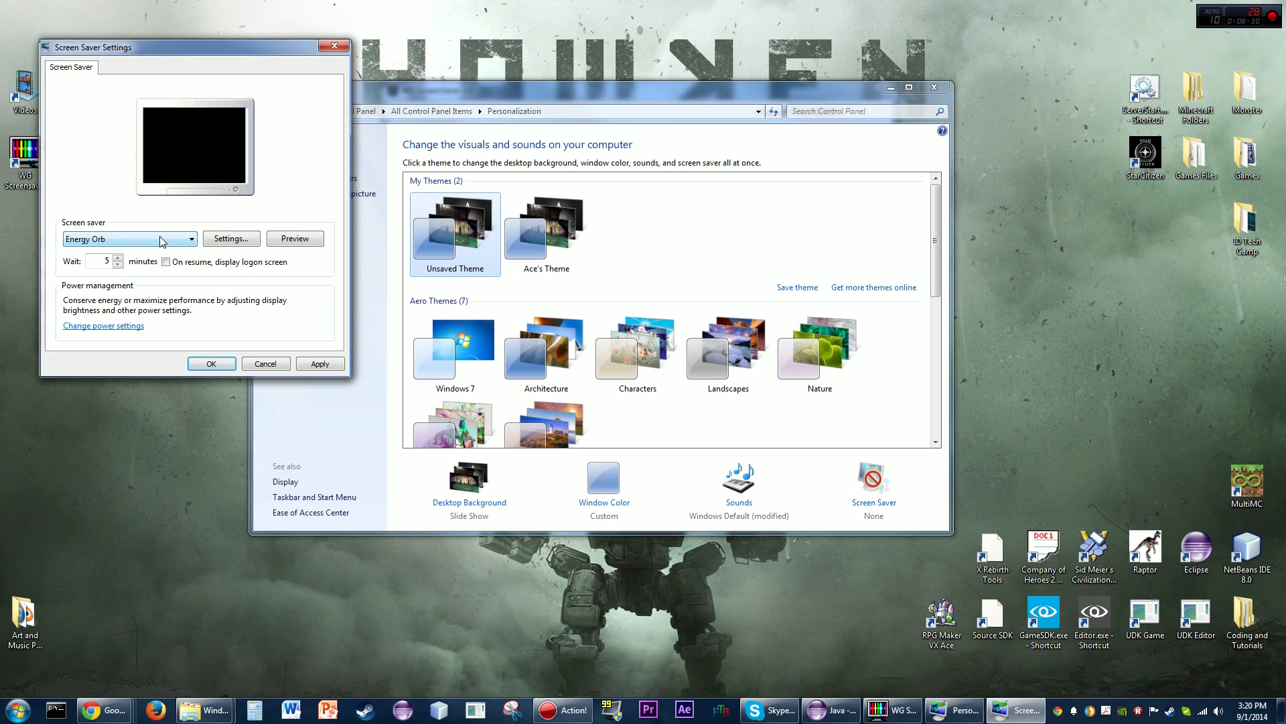
left_click(160, 241)
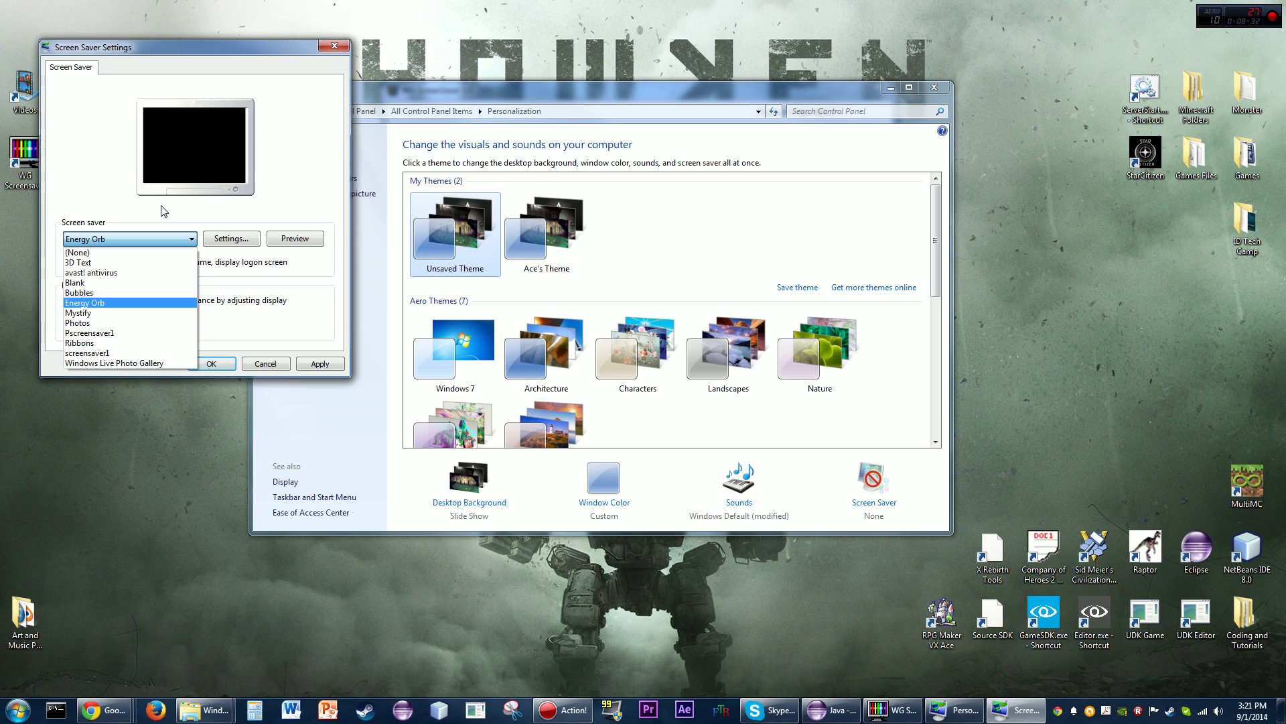
left_click(162, 213)
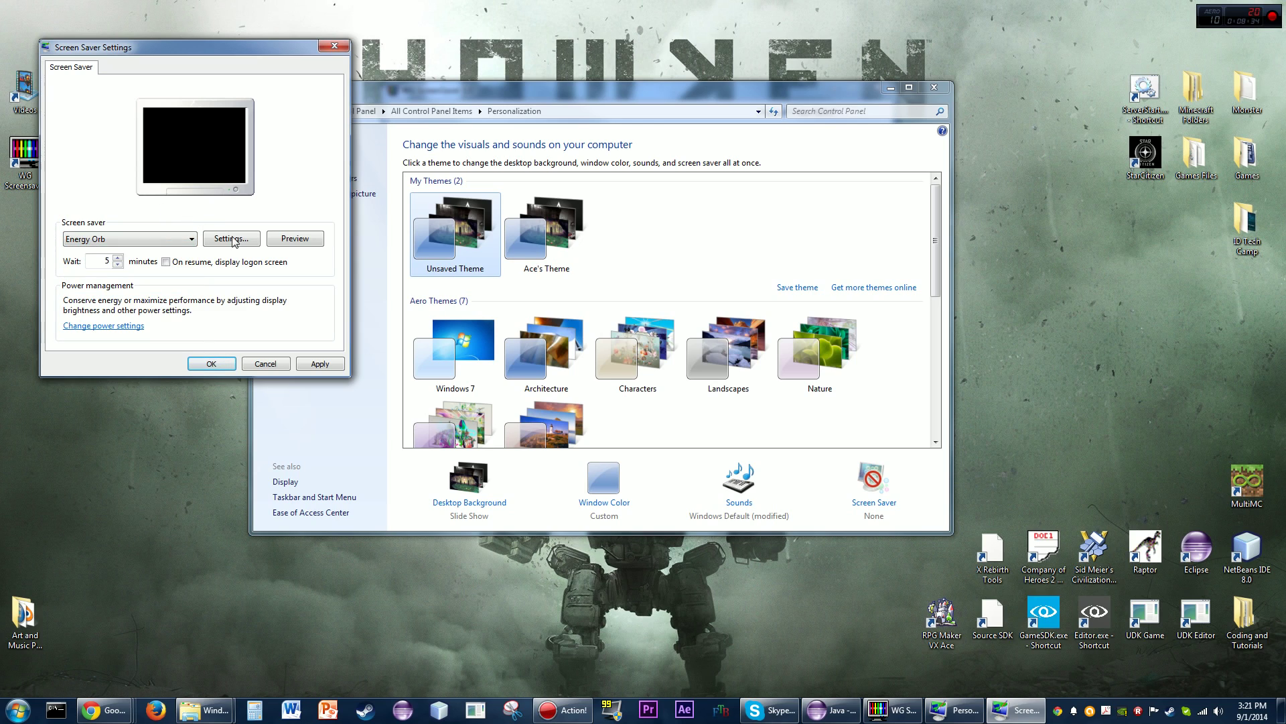
left_click(264, 364)
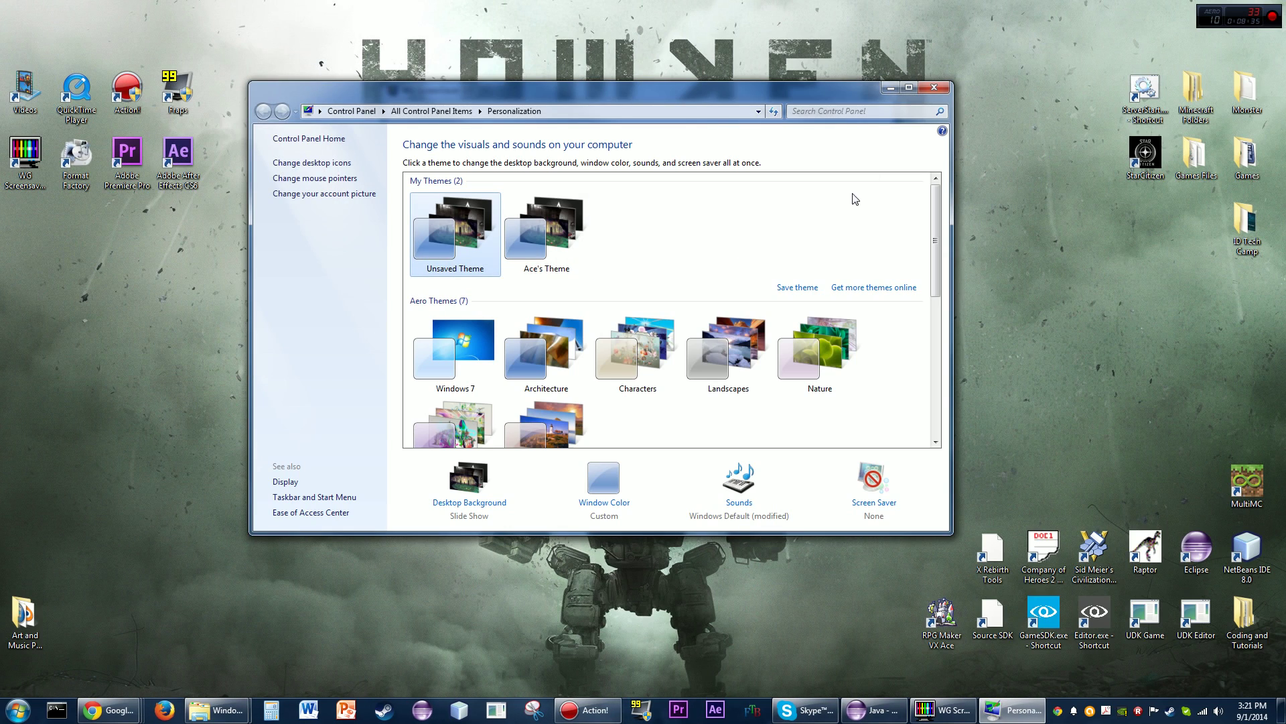
left_click(896, 89)
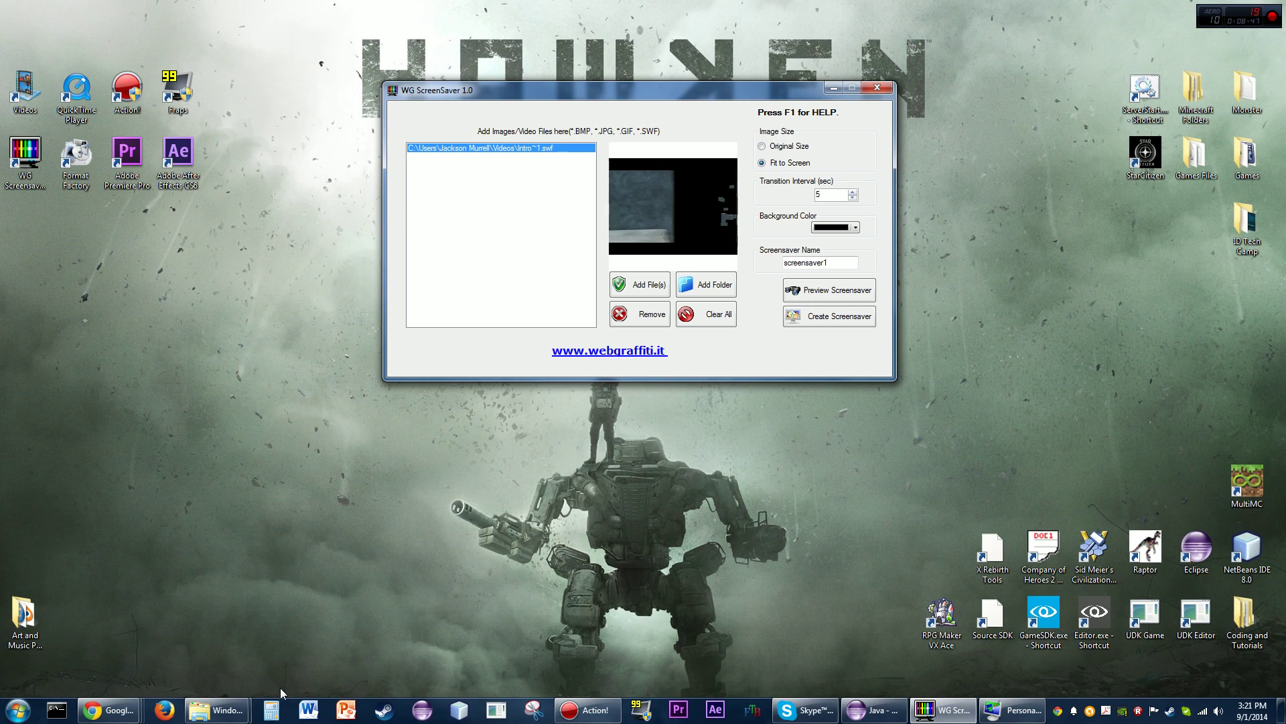
Open a new Explorer window and navigate to C:\Windows\System32.
right_click(216, 710)
left_click(201, 655)
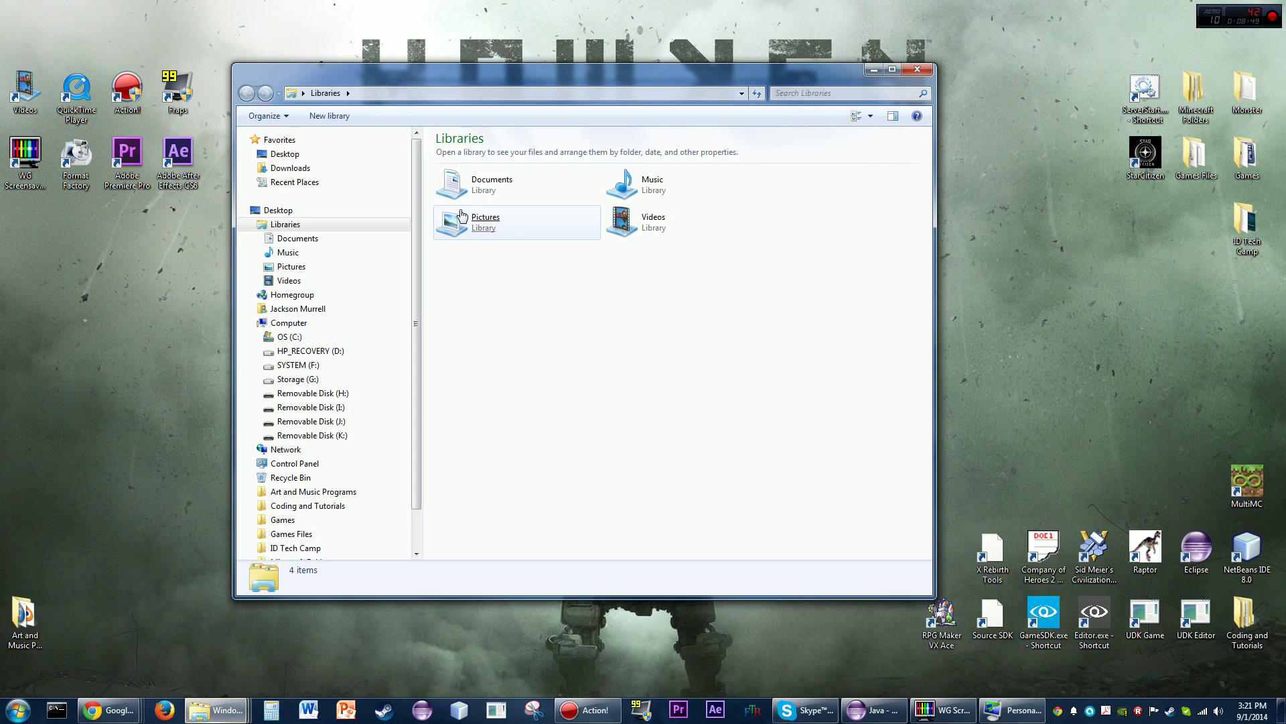
left_click(315, 322)
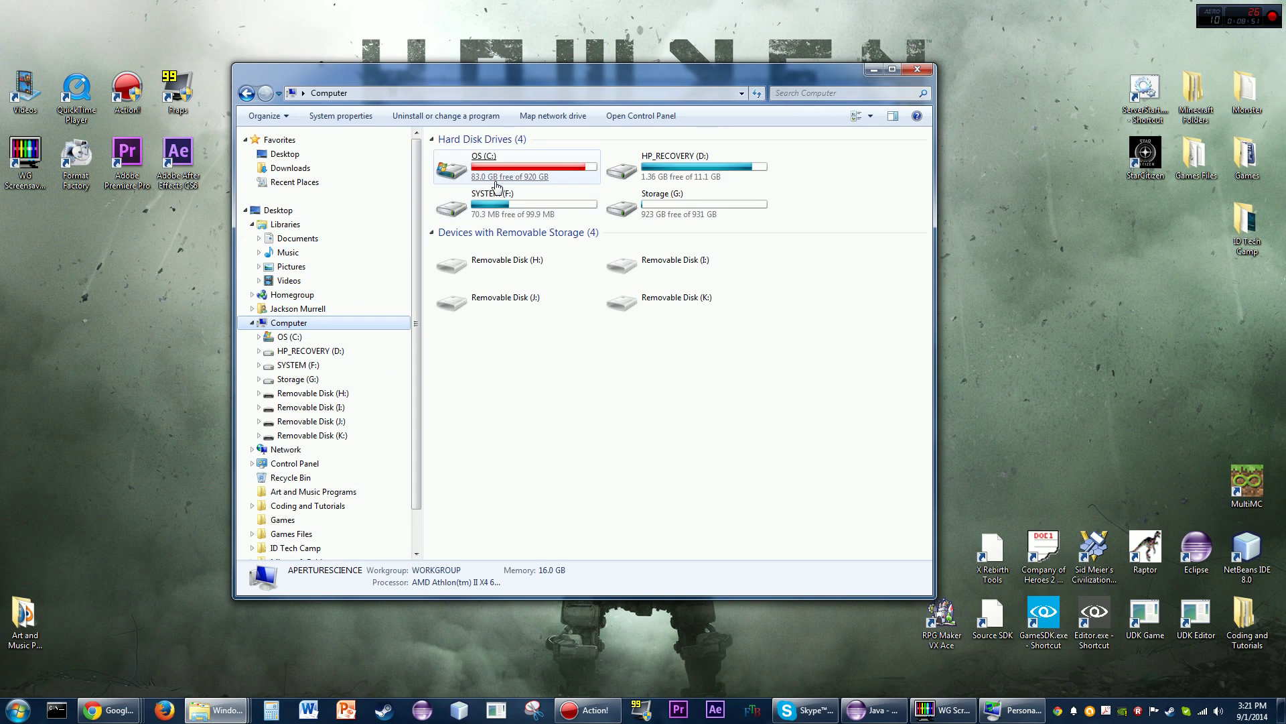
double_click(514, 173)
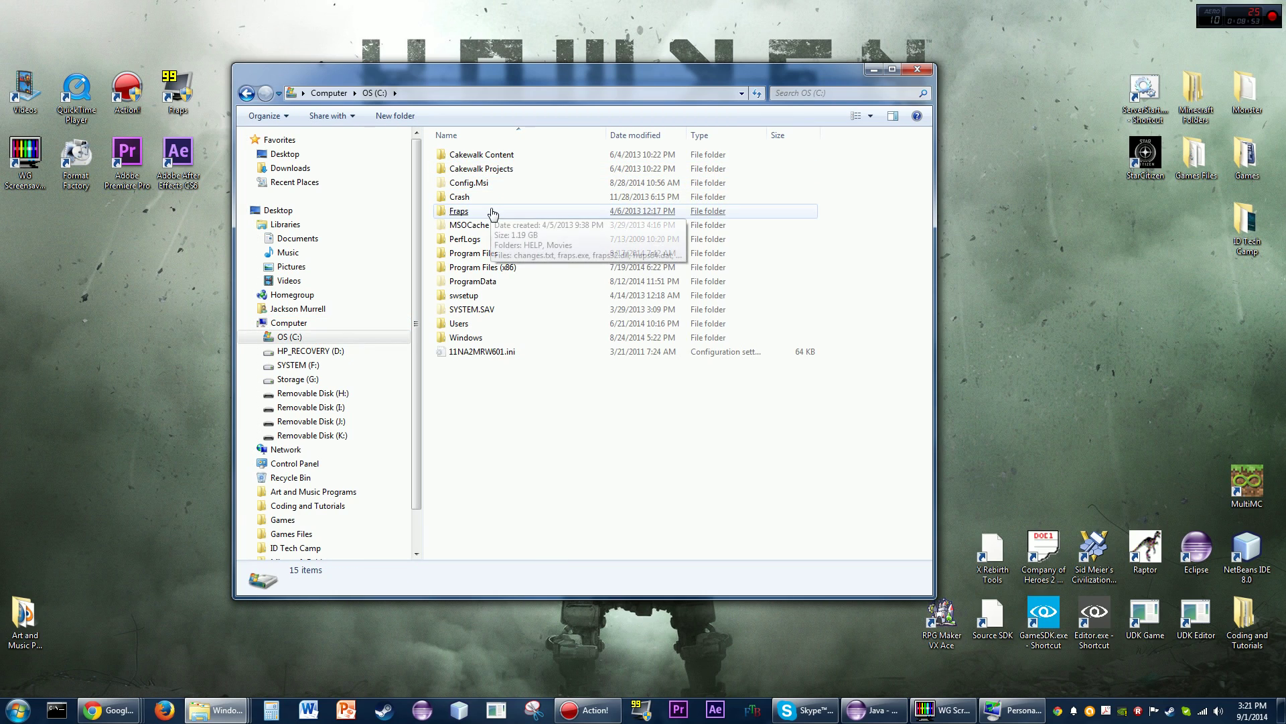
left_click(518, 268)
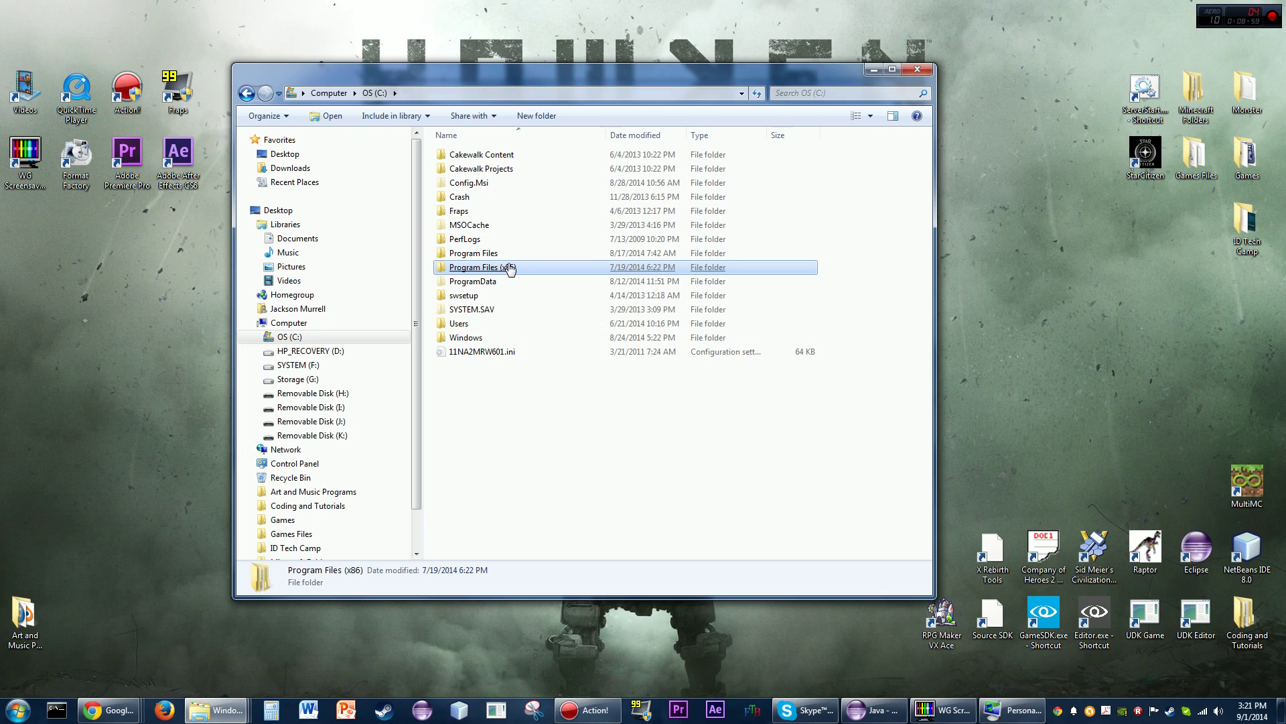
double_click(493, 335)
scroll(495, 301, "down", 15)
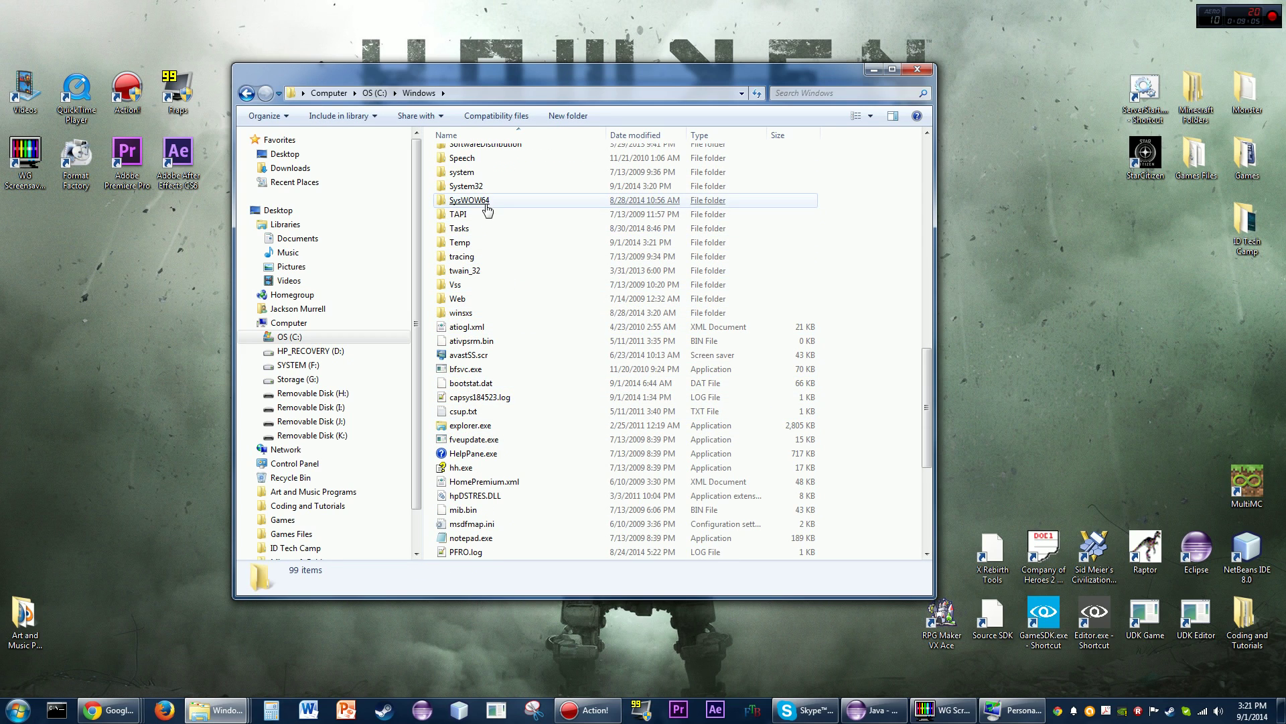
double_click(486, 187)
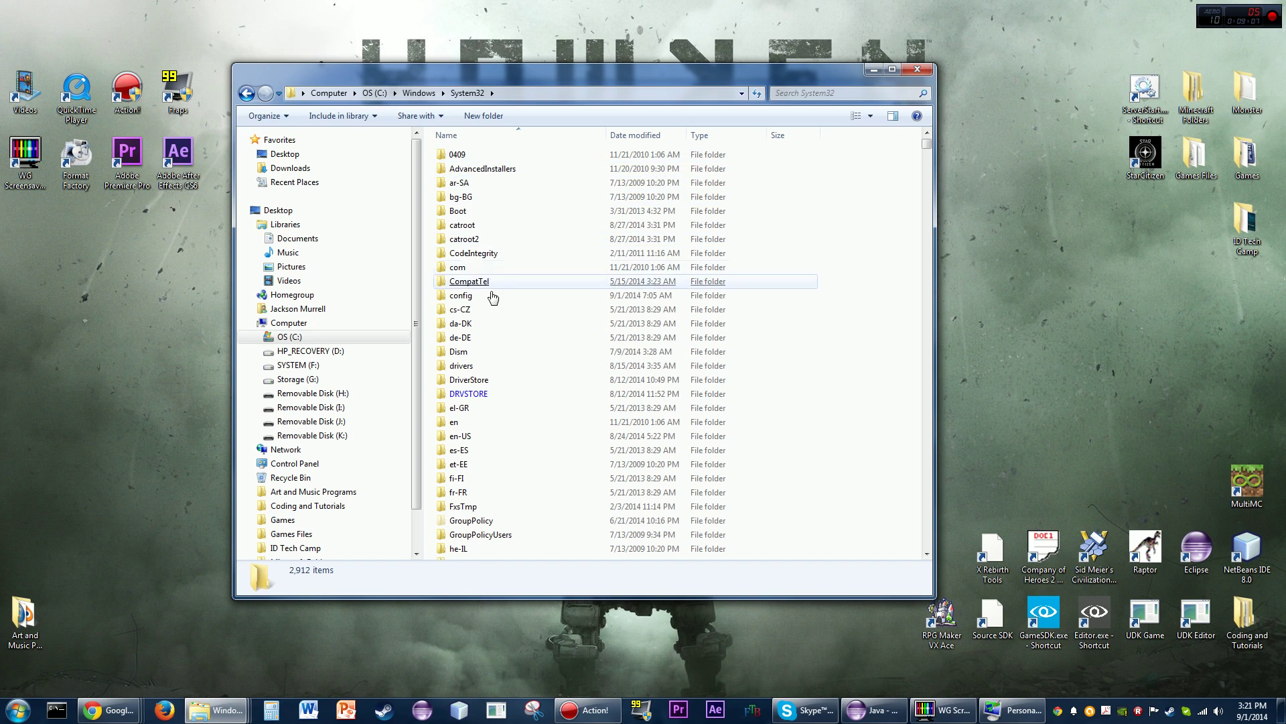
Scroll through the System32 listing to locate and select screensaver1.scr (96 KB).
scroll(489, 287, "down", 20)
scroll(546, 463, "down", 10)
scroll(502, 442, "down", 5)
left_click(463, 526)
scroll(532, 460, "down", 10)
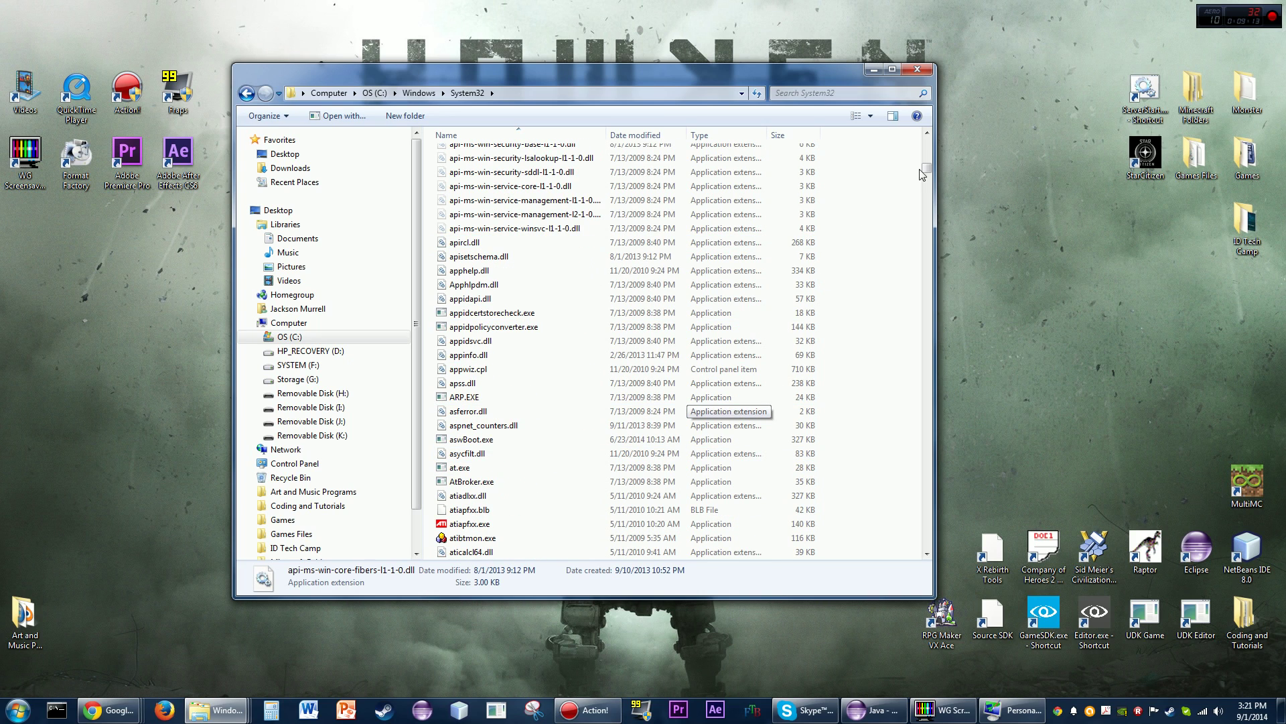
left_click_drag(925, 170, 922, 471)
scroll(496, 335, "up", 20)
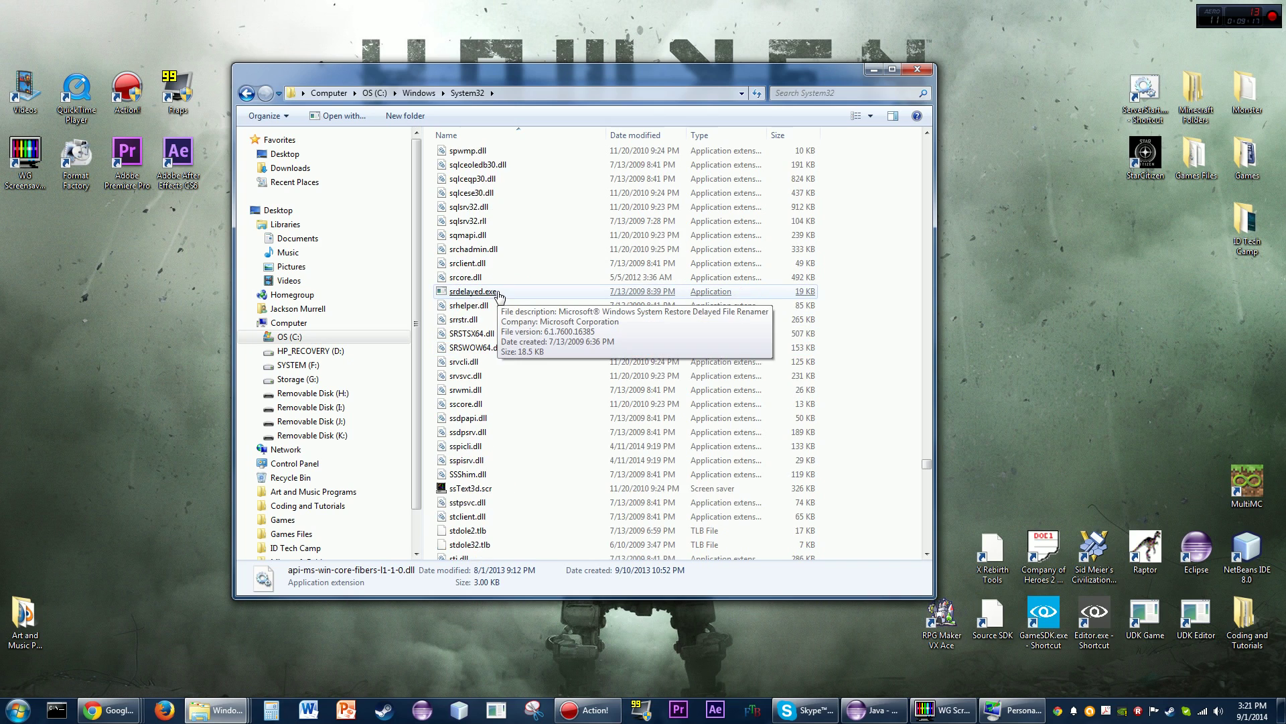
scroll(496, 301, "up", 15)
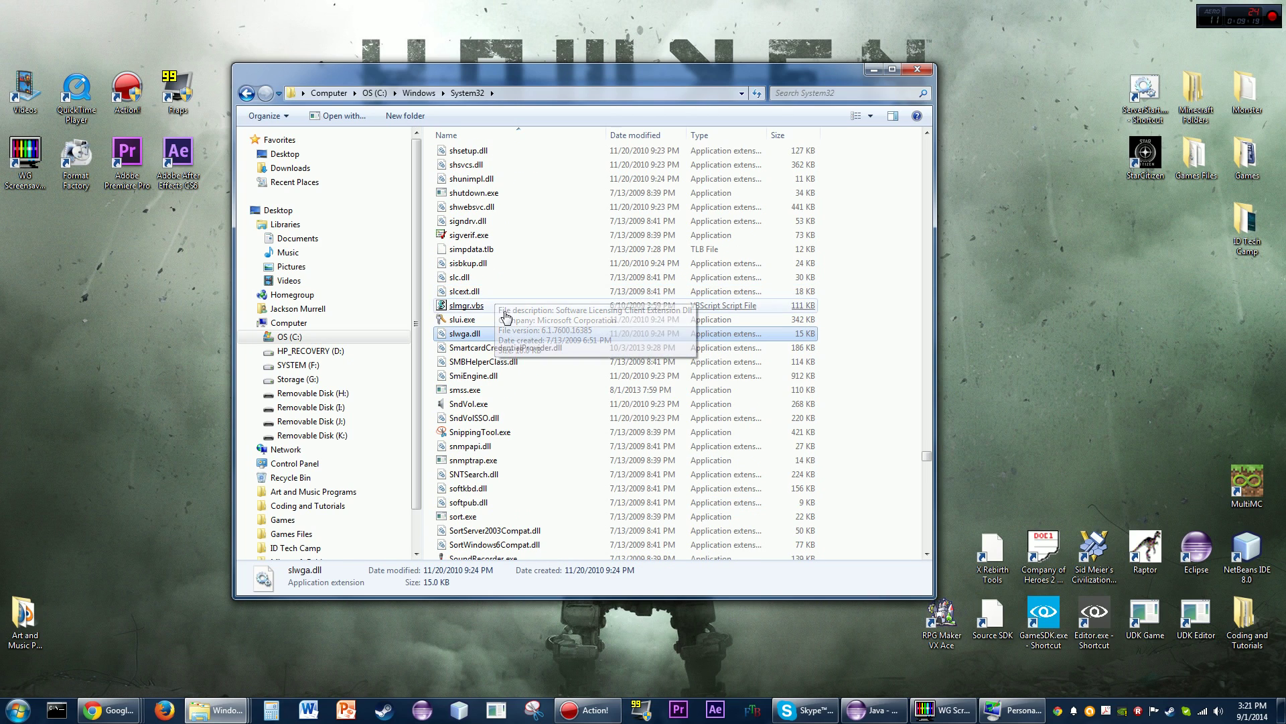
scroll(503, 320, "up", 15)
left_click(503, 319)
scroll(503, 315, "up", 5)
left_click(509, 349)
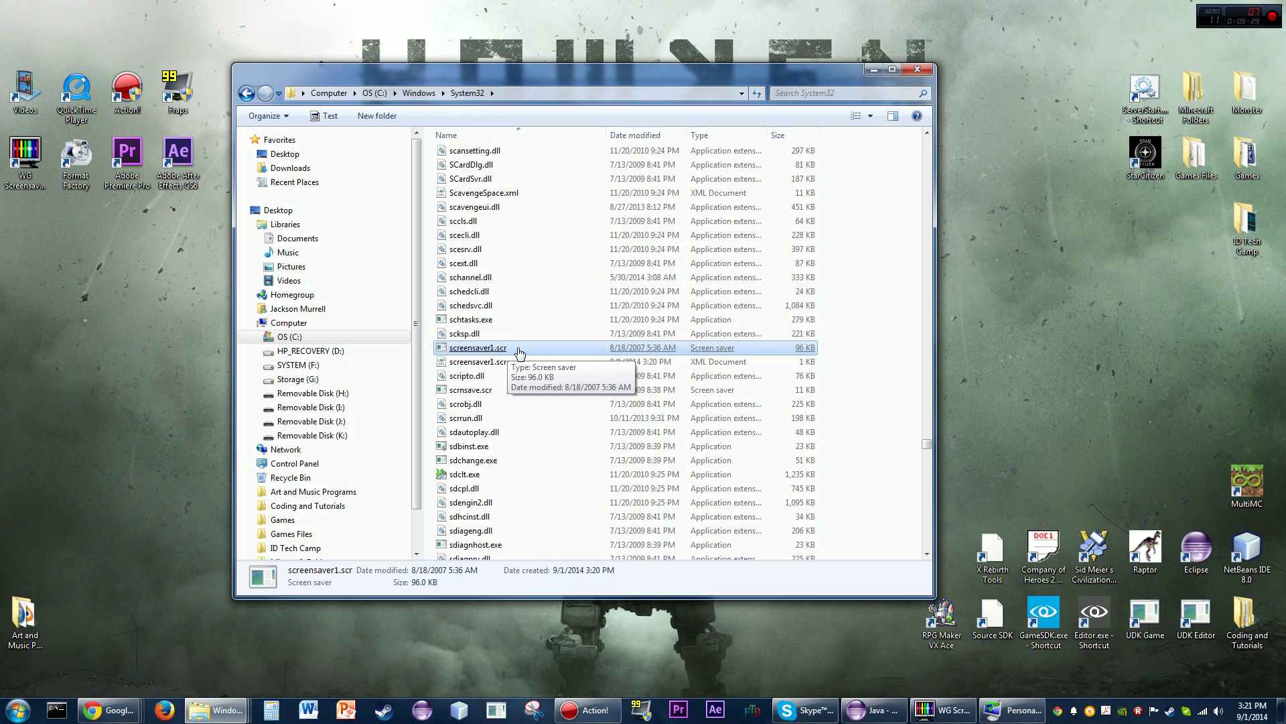
Scroll up to the E entries and select Energy Orb.scr, also 96 KB, for comparison.
left_click_drag(926, 443, 938, 319)
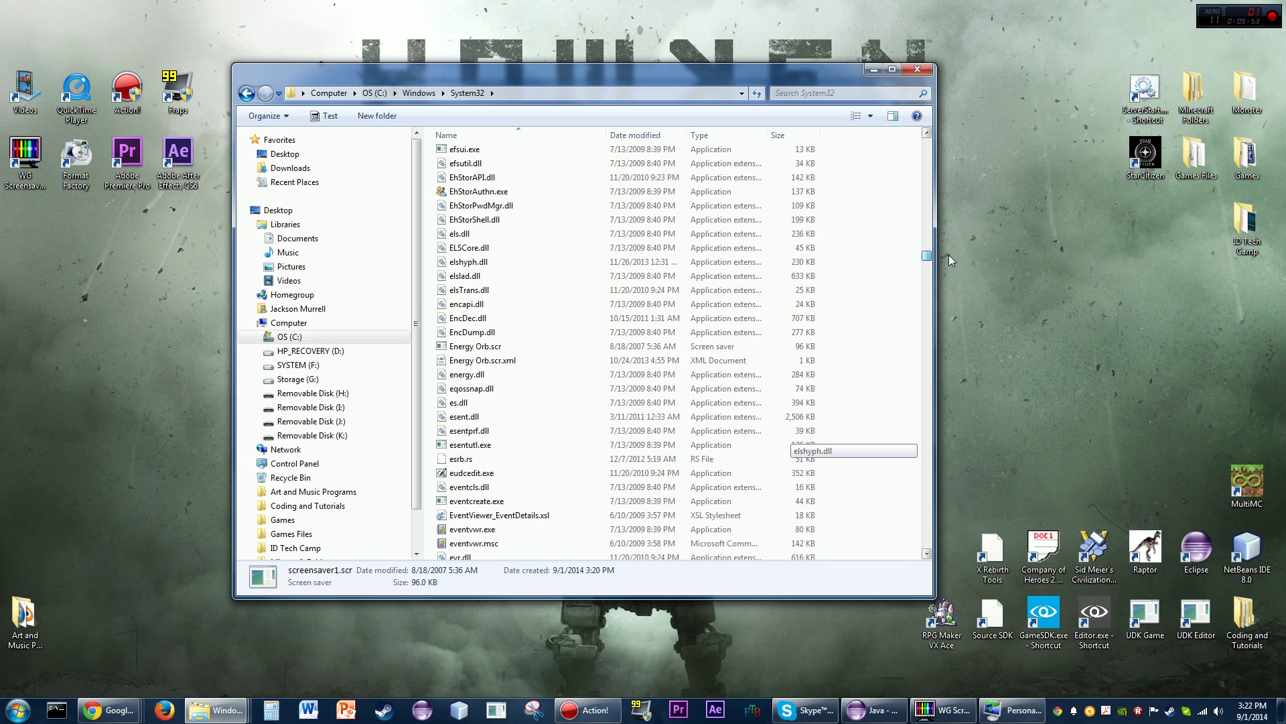
left_click(504, 349)
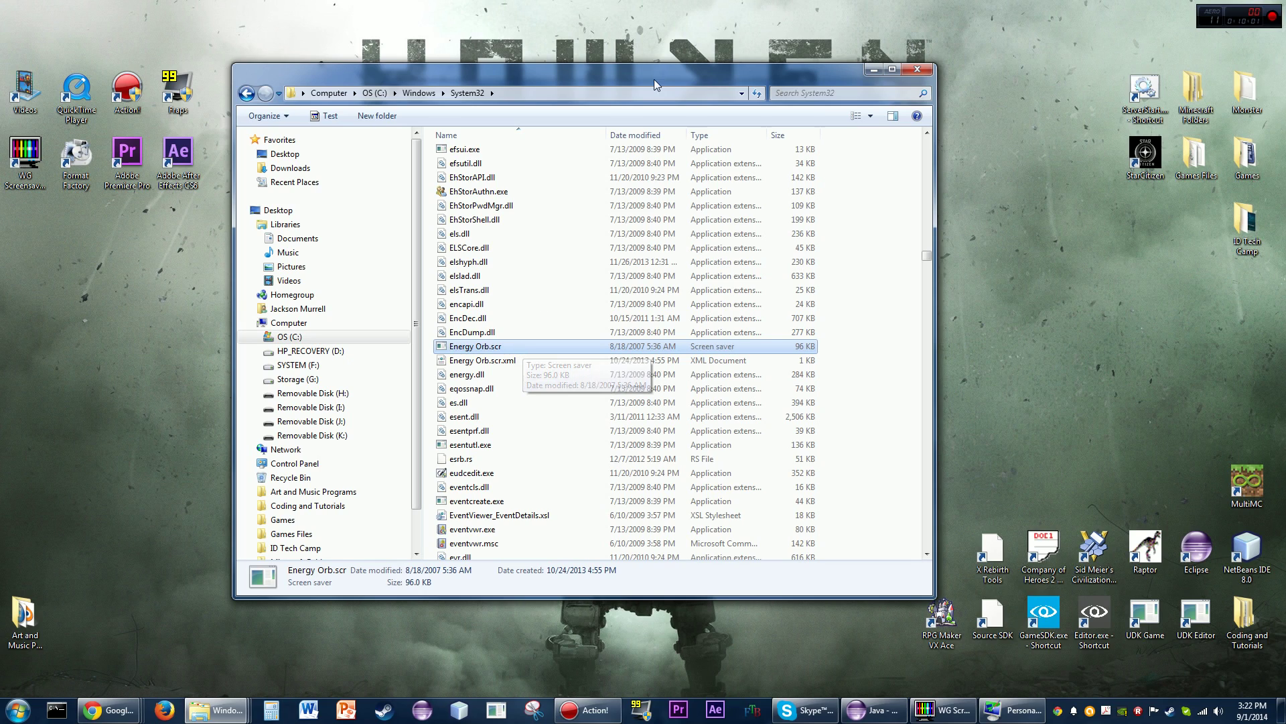
Close the System32 Explorer window to get back to the screensaver1 project in WG ScreenSaver.
left_click(917, 71)
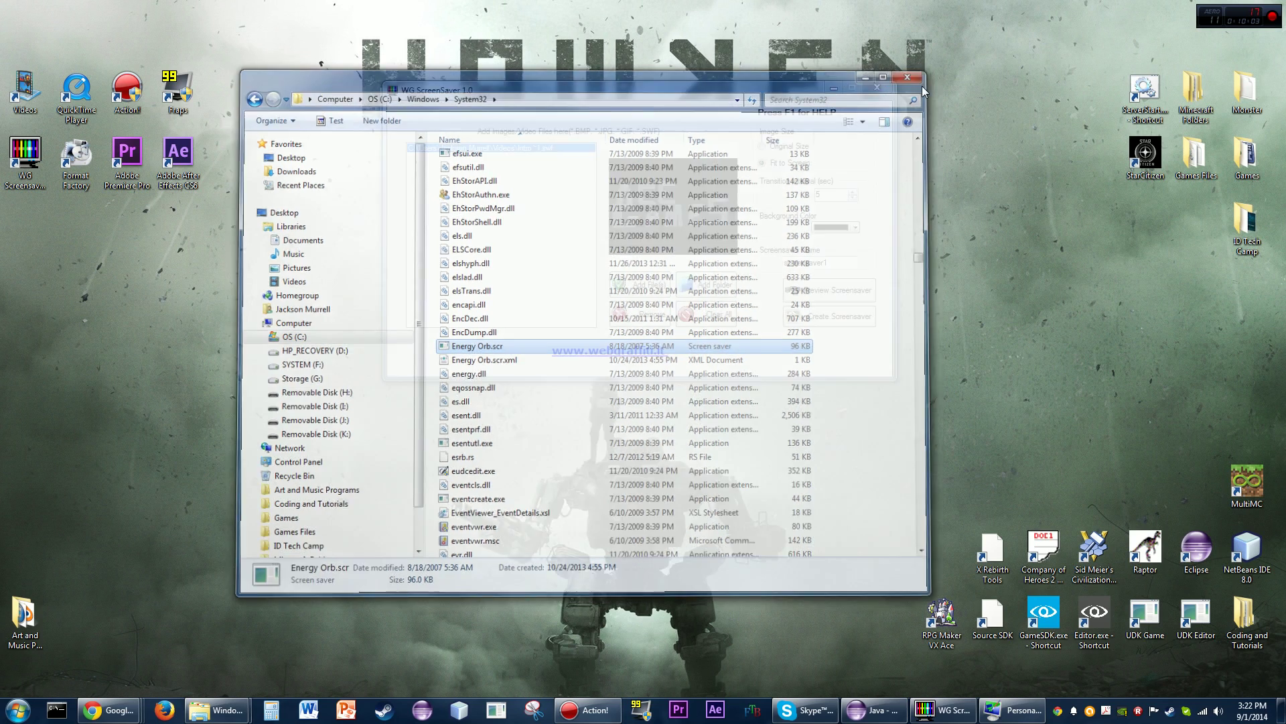